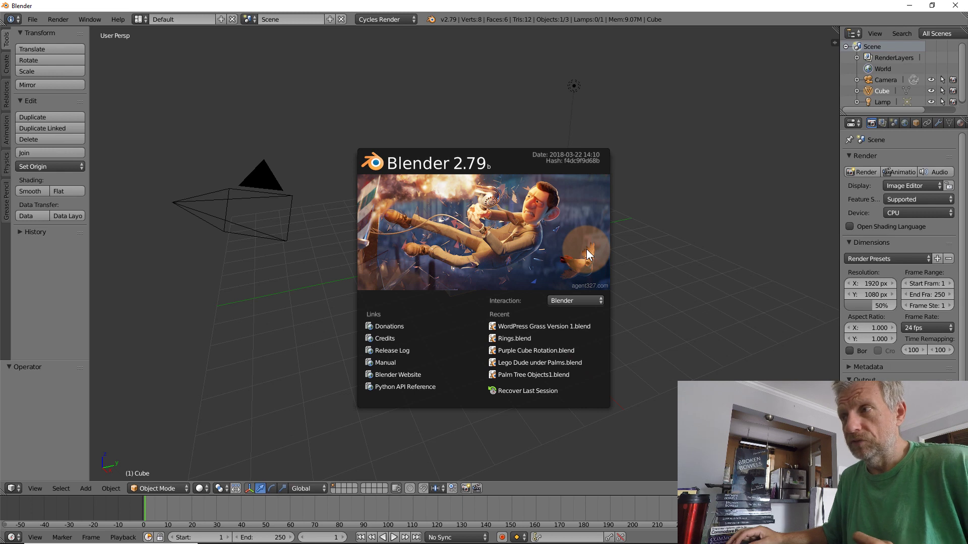
Dismiss the splash screen and delete the default cube from the scene
left_click(426, 261)
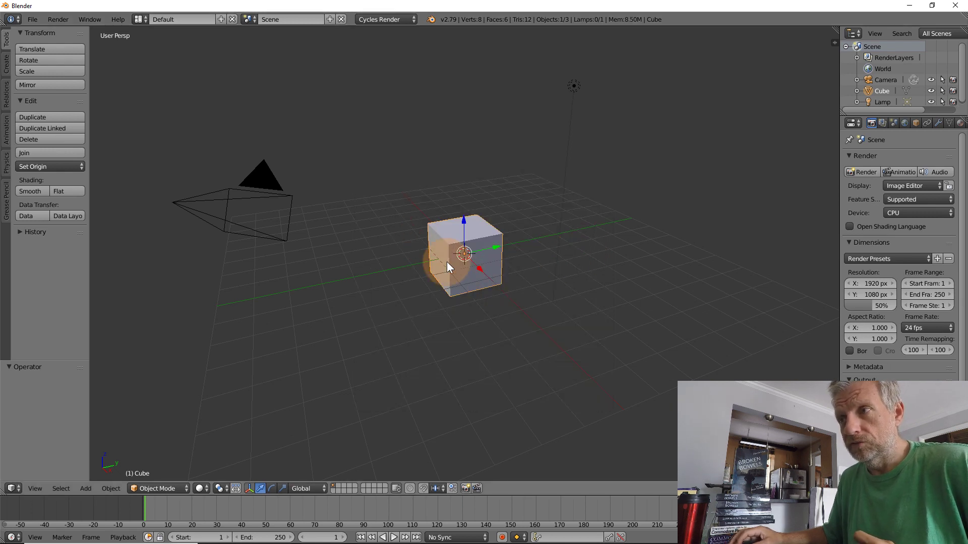
right_click(578, 101)
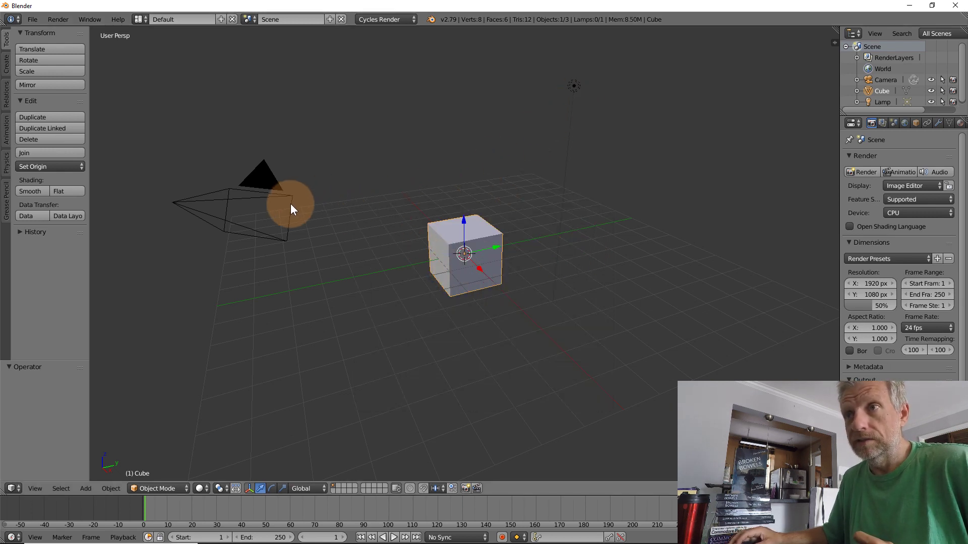
key("x")
left_click(477, 275)
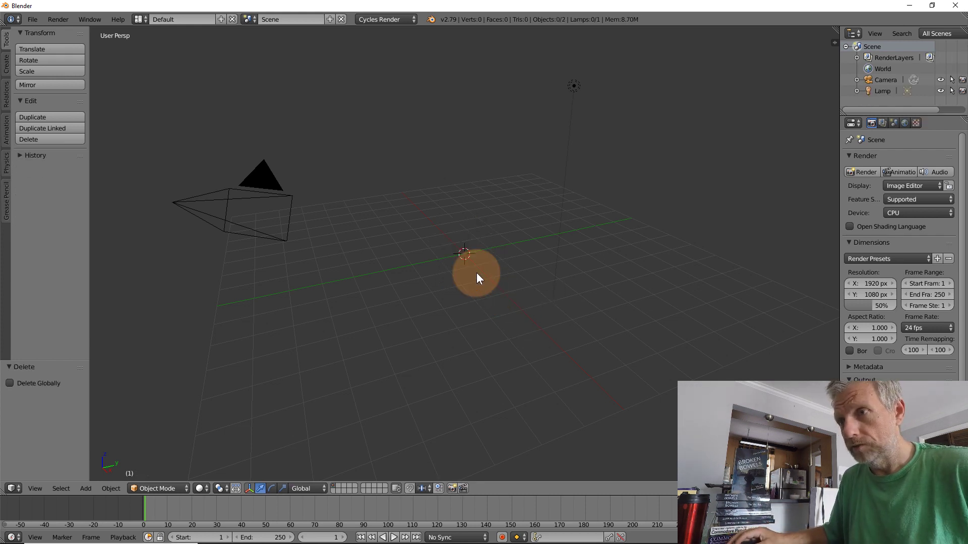
Start the Screencast Keys display with No Mouse, and turn off its Box and Last Operator options
key("n")
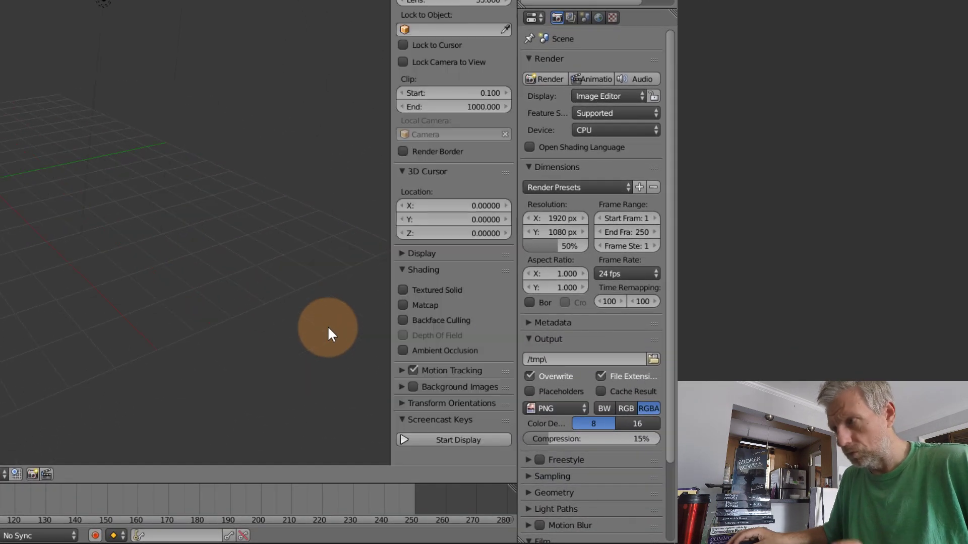
left_click(483, 434)
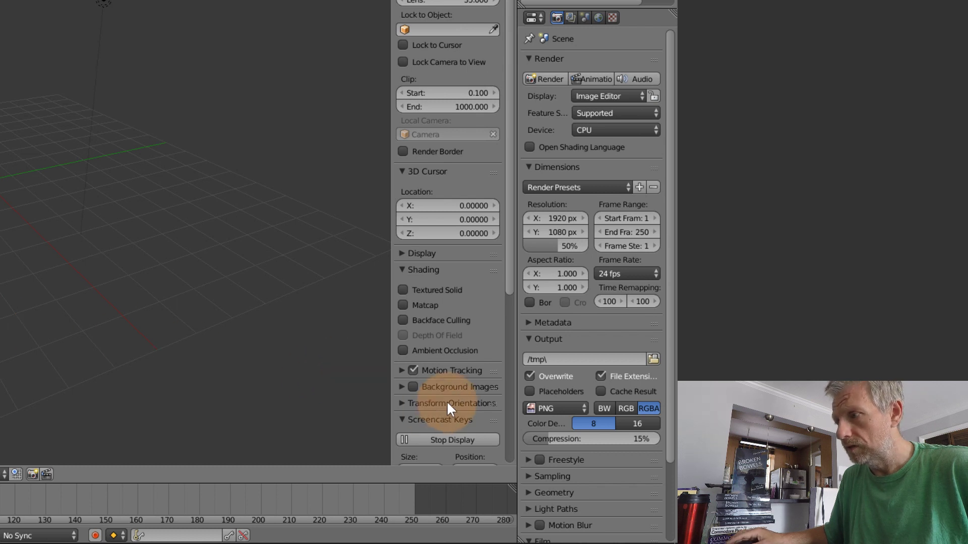
scroll(447, 403, "down", 10)
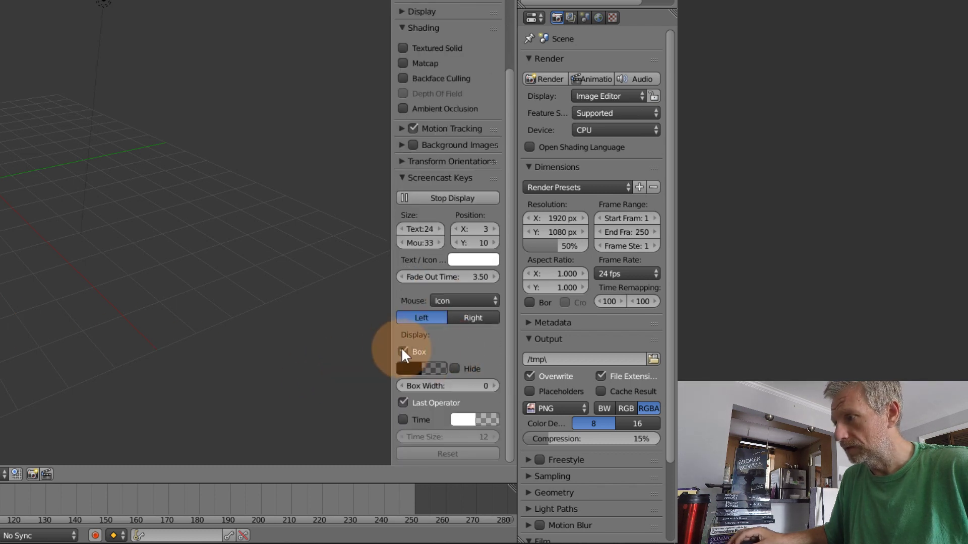
left_click(402, 351)
left_click(458, 299)
left_click(456, 276)
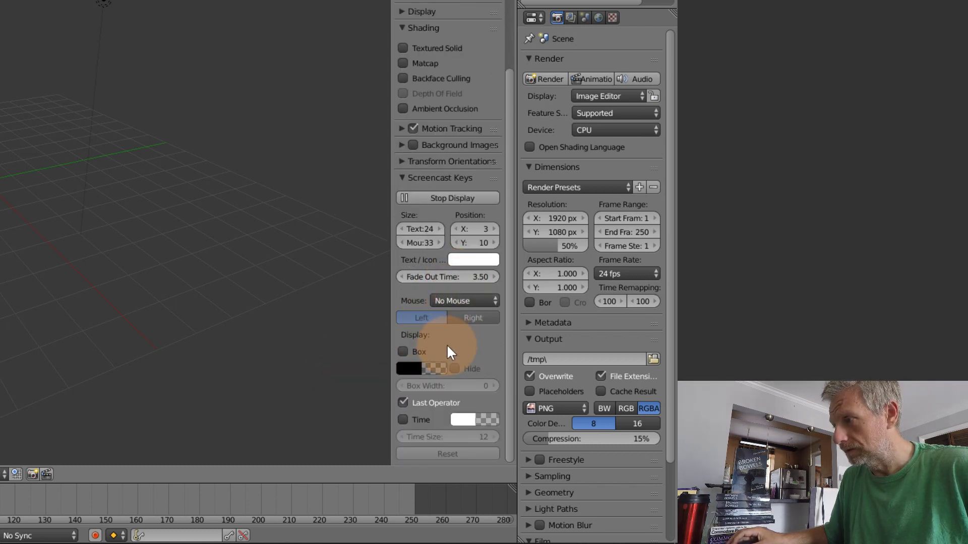
left_click(403, 402)
key("n")
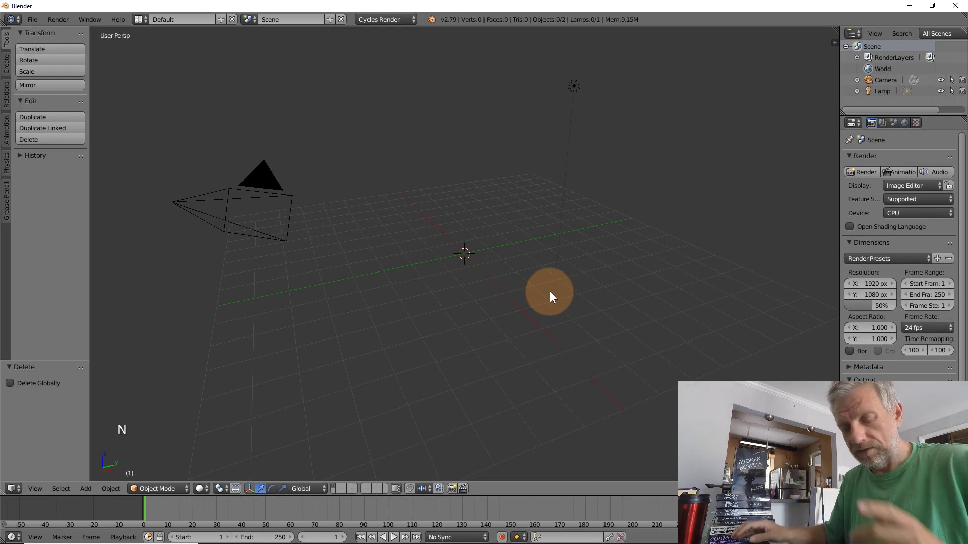
key("ctrl+z")
key("ctrl+z")
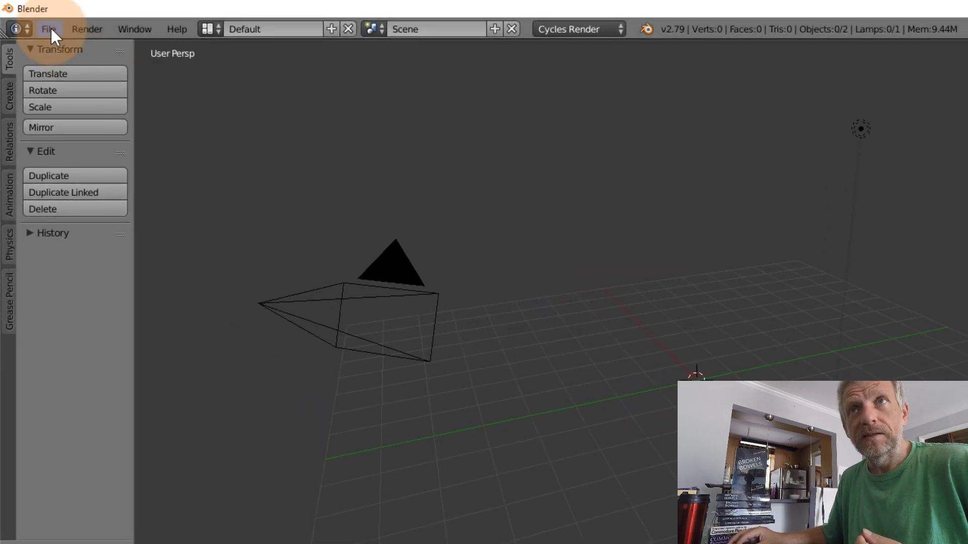
Import DAZ Studio.svg as Scalable Vector Graphics from the Logo folder inside Dropbox's ! Blender Projects folder
left_click(47, 28)
mouse_move(168, 342)
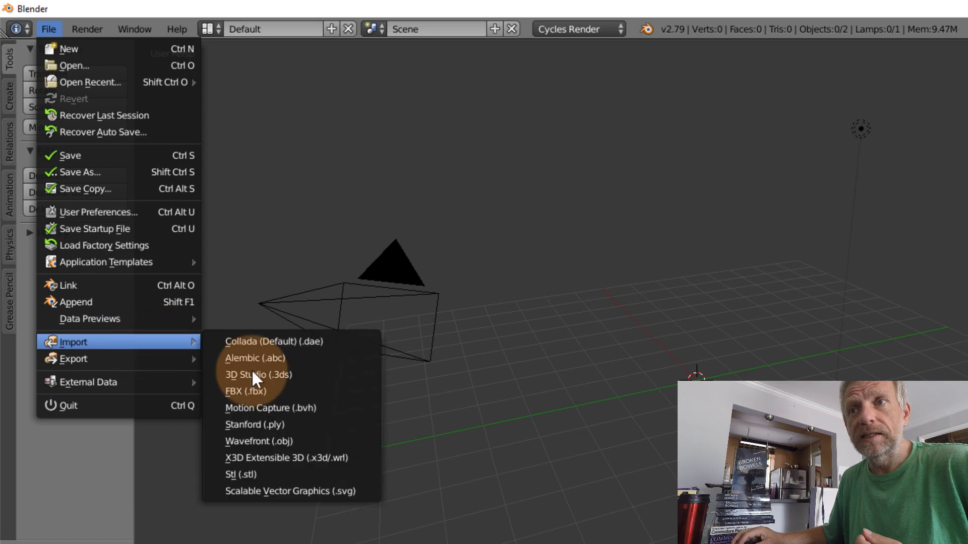
left_click(312, 488)
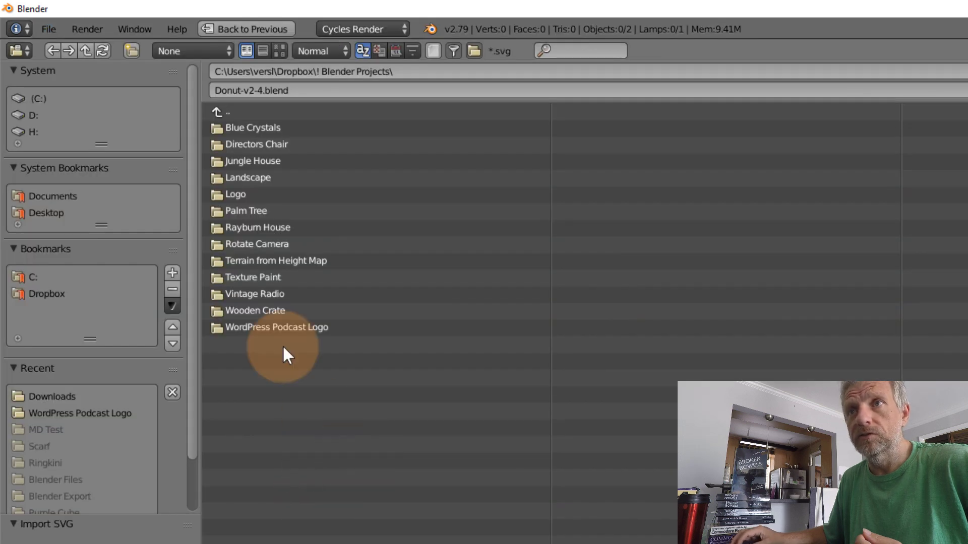
left_click(56, 293)
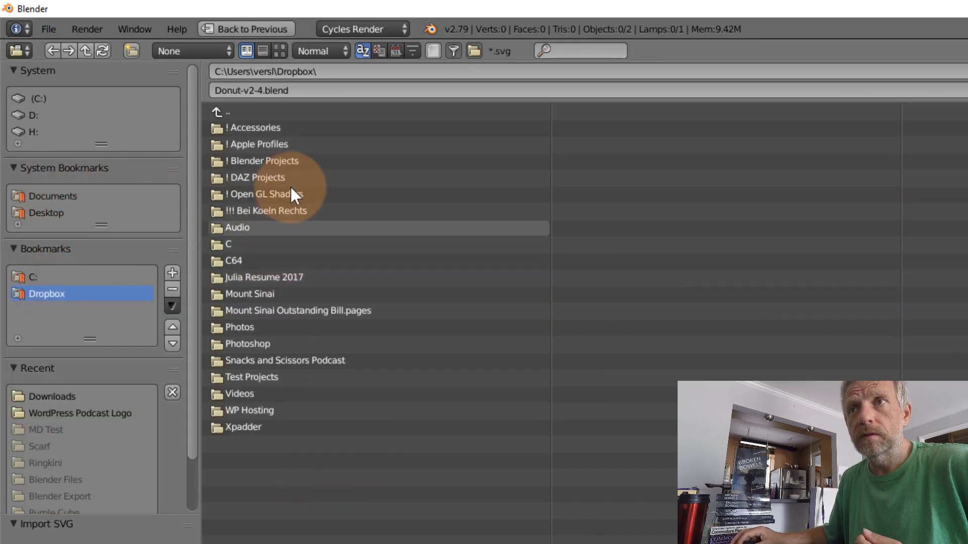
left_click(274, 161)
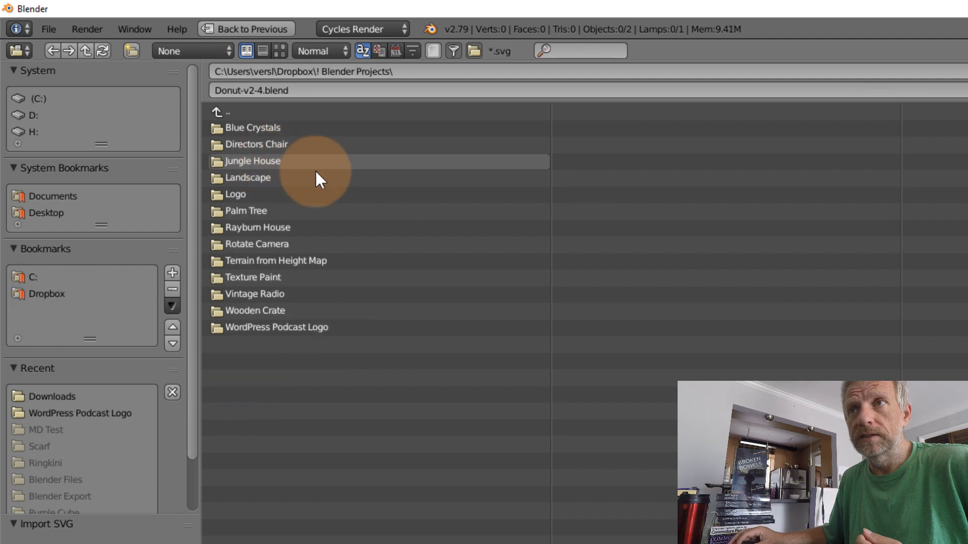
left_click(235, 195)
left_click(243, 128)
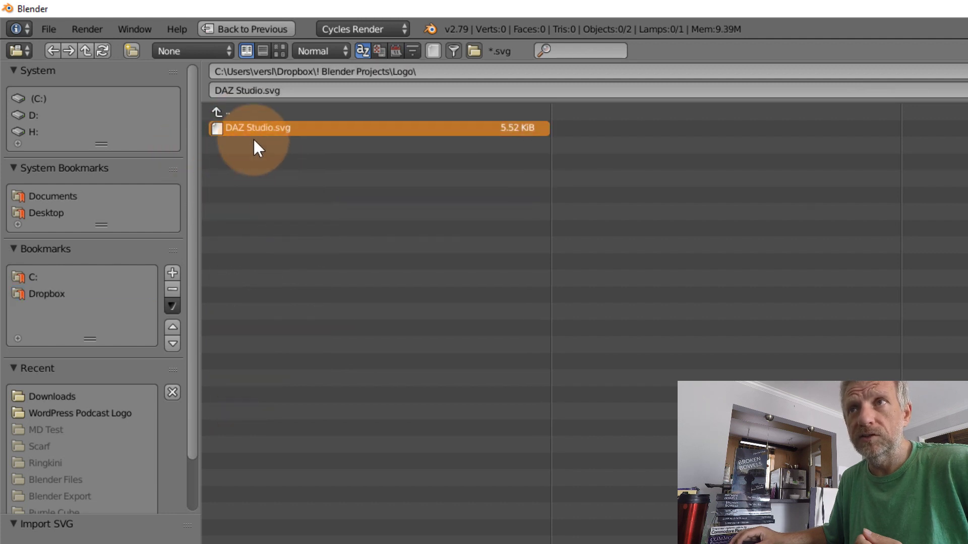
key("Return")
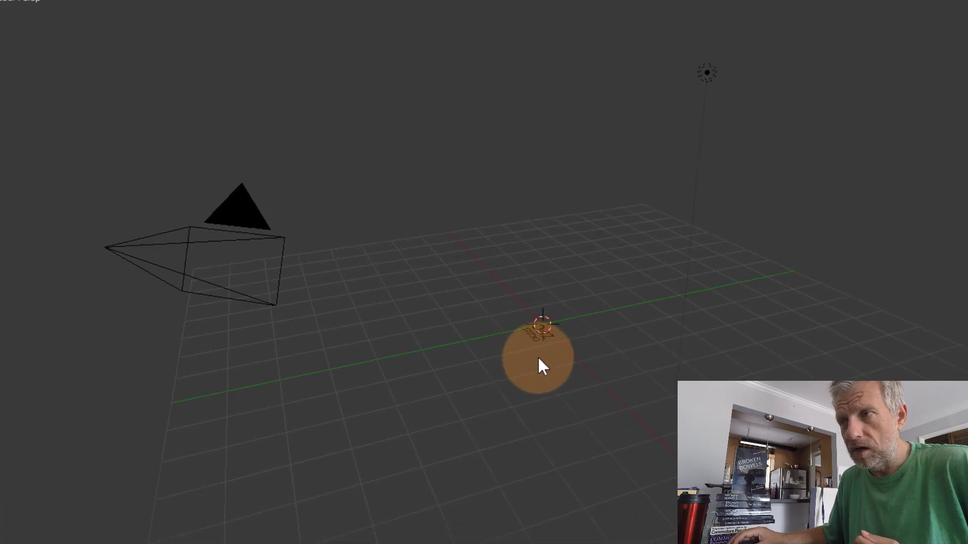
Examine the imported DAZ Studio logo up close and from different angles at the world origin
scroll(488, 345, "up", 6)
scroll(488, 355, "up", 3)
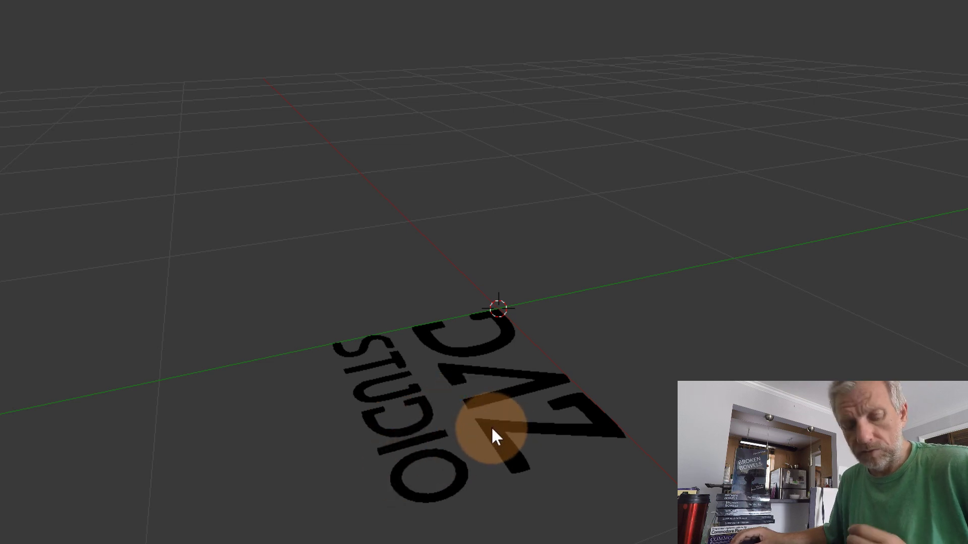
middle_click_drag(501, 443, 567, 488)
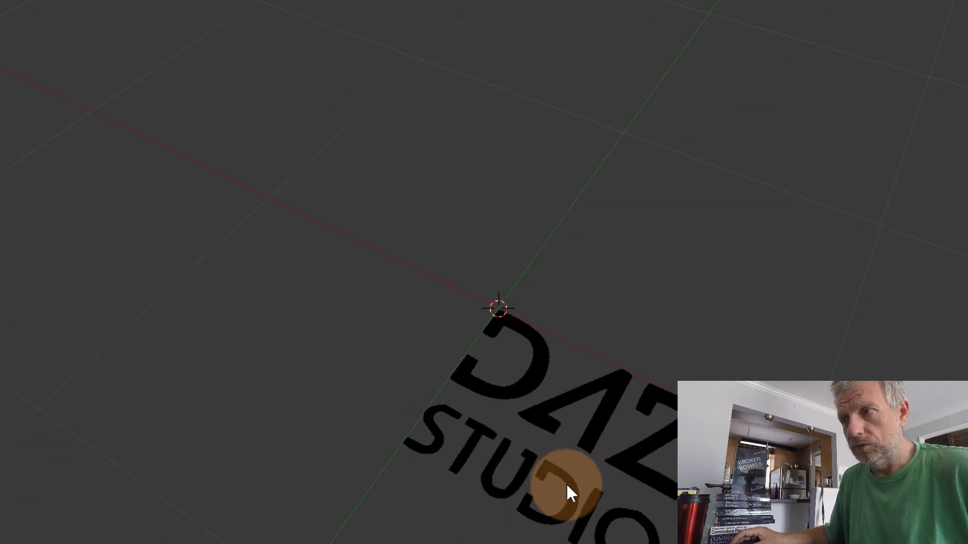
middle_click_drag(533, 449, 452, 338, "shift")
scroll(452, 339, "up", 2)
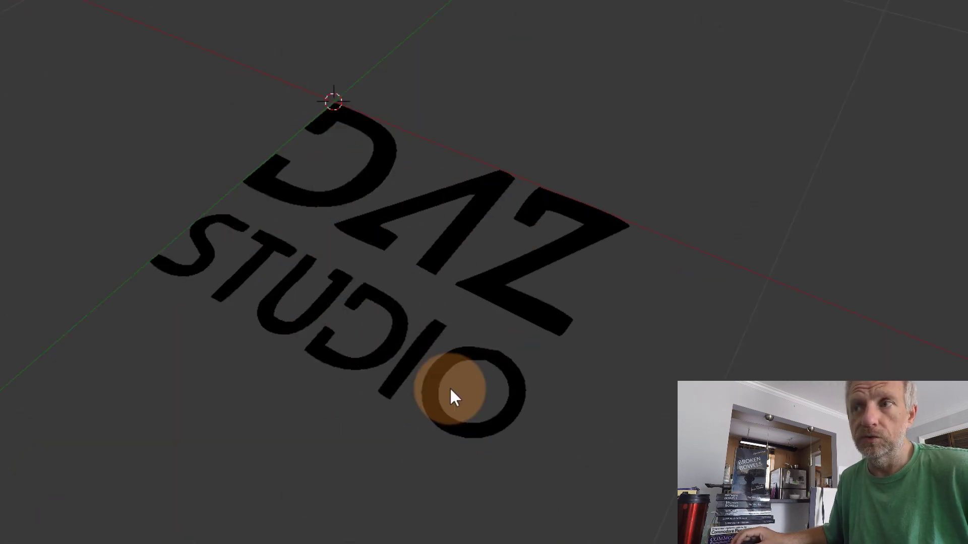
middle_click_drag(438, 392, 379, 394)
scroll(384, 350, "down", 3)
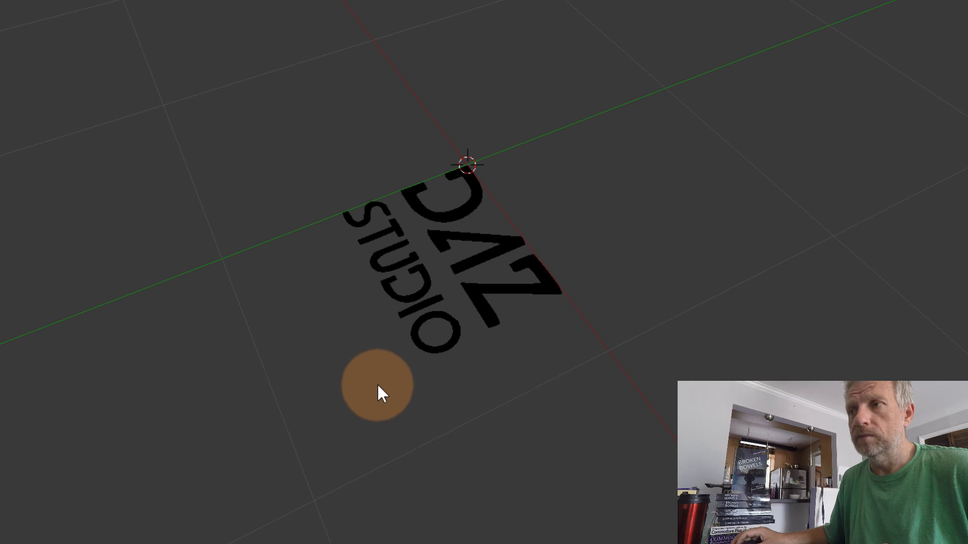
scroll(428, 302, "down", 2)
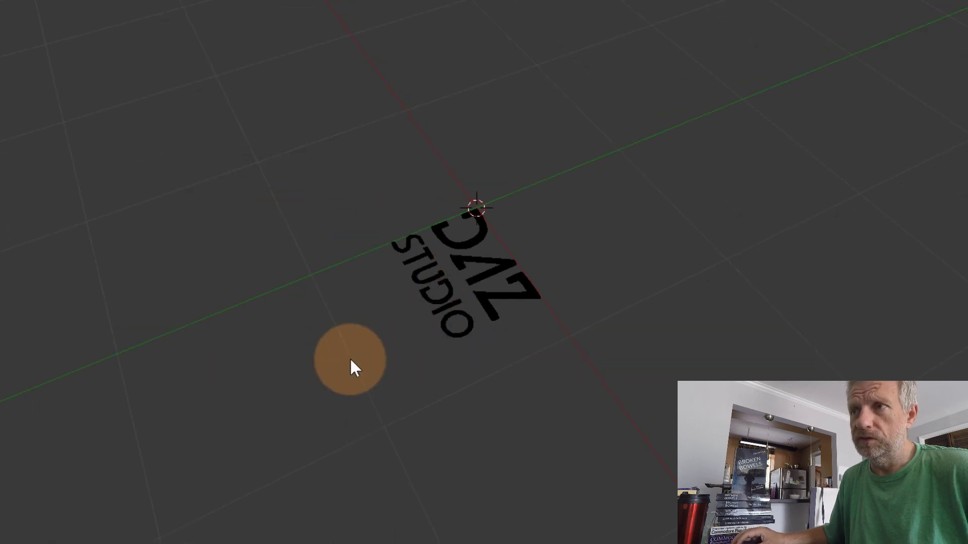
scroll(449, 235, "down", 3)
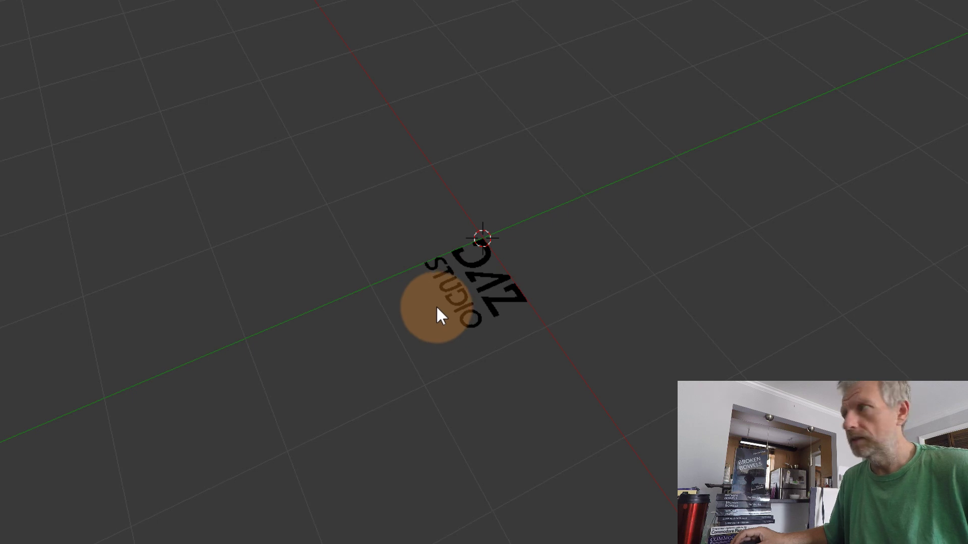
Select the imported logo curve and rotate it 90 degrees around the Z axis
left_click(498, 275)
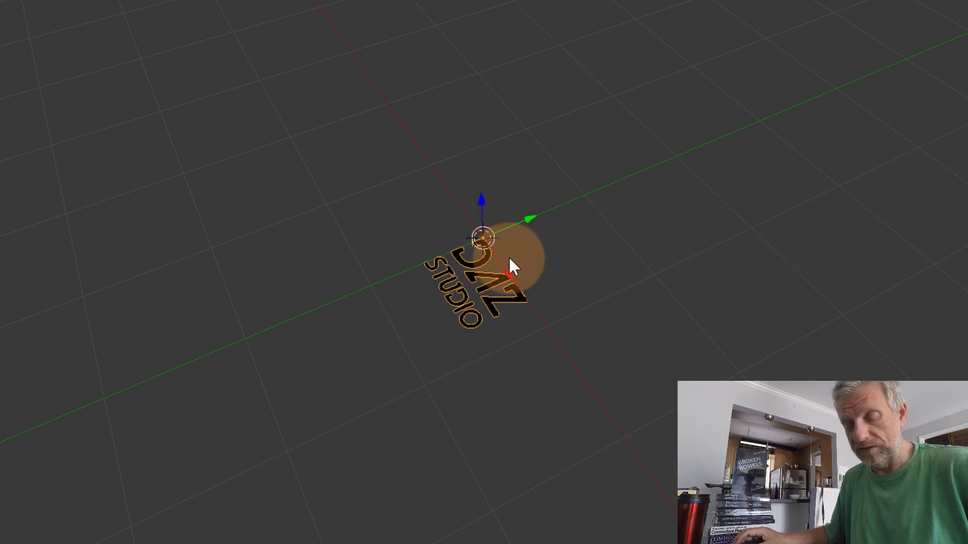
key("r")
type("z")
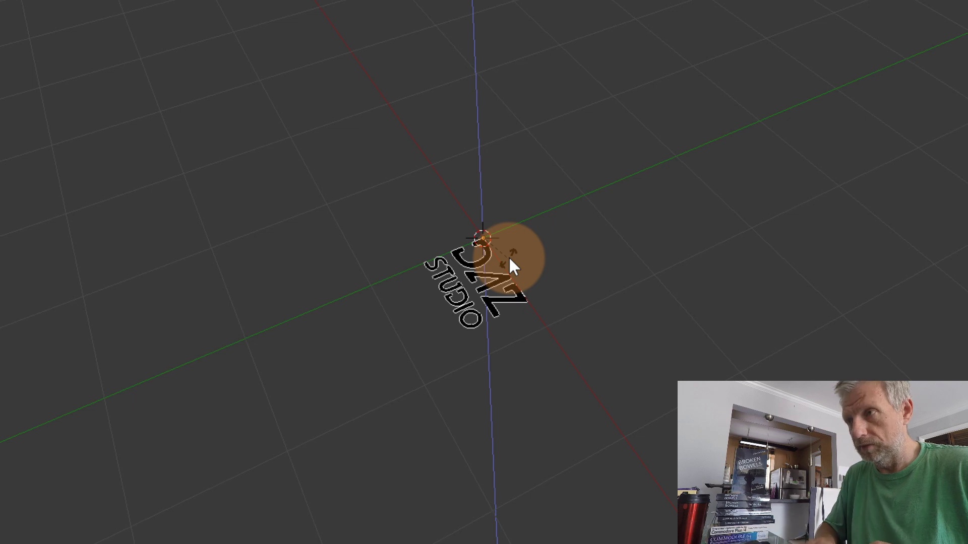
type("90")
key("Return")
scroll(510, 260, "up", 3)
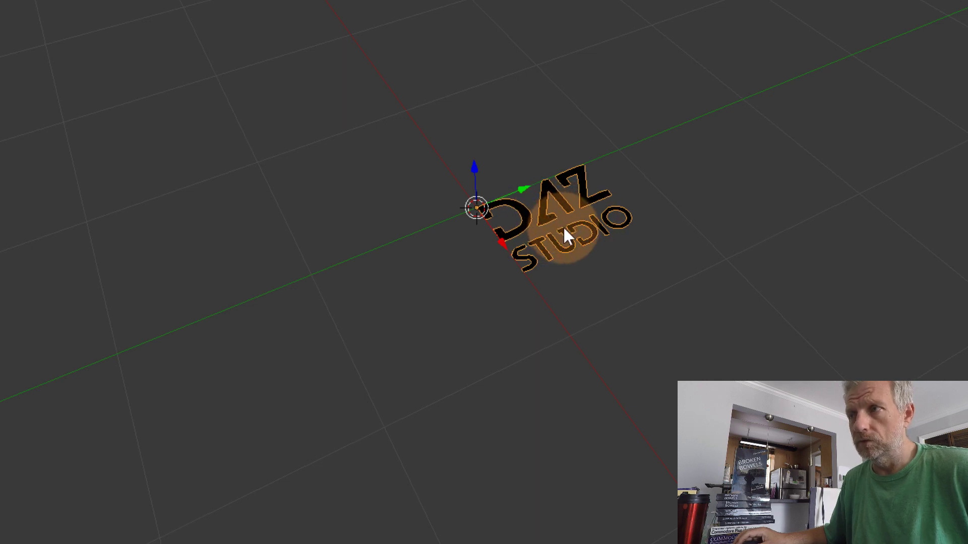
Move the logo freehand so its middle sits roughly on the 3D cursor at the world origin
key("a")
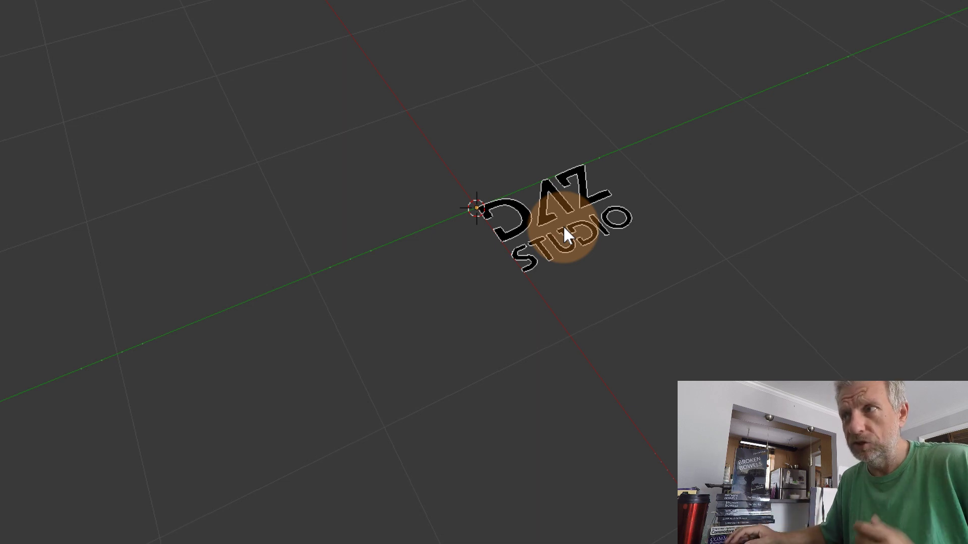
left_click_drag(563, 225, 486, 213)
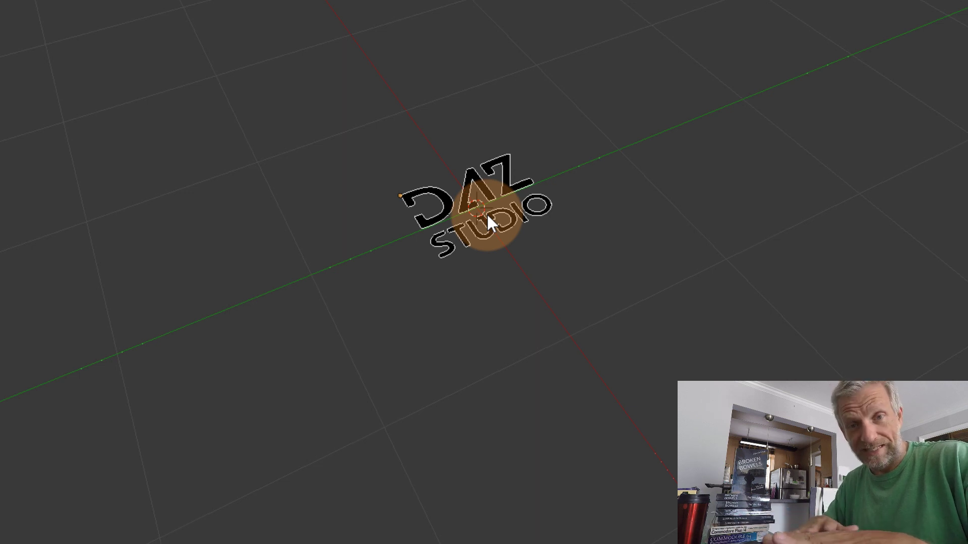
left_click_drag(486, 213, 482, 215)
Set the logo's origin point to the 3D cursor
scroll(482, 214, "up", 3)
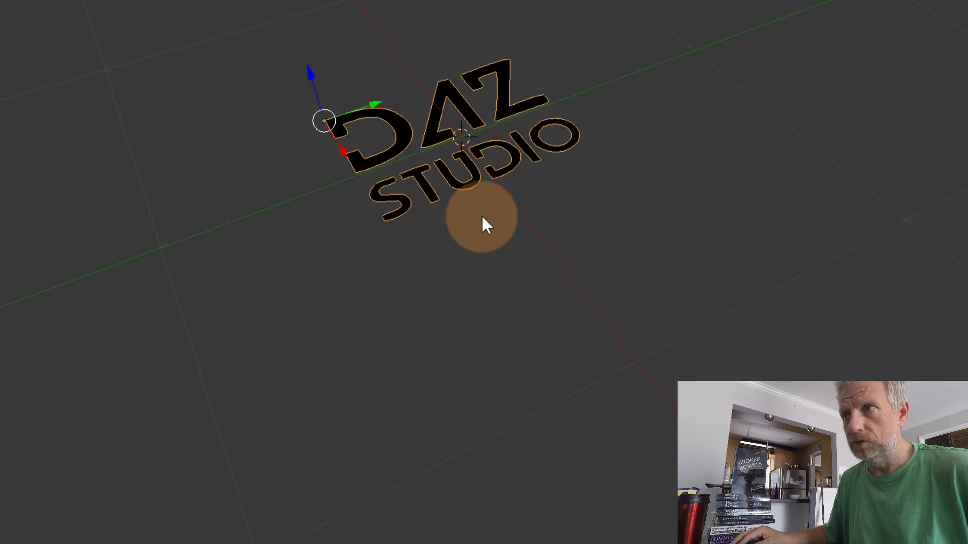
middle_click_drag(482, 222, 496, 342, "shift")
mouse_move(485, 309)
middle_mouse_down()
mouse_move(462, 224)
mouse_move(466, 298)
mouse_move(501, 322)
mouse_move(506, 271)
mouse_move(510, 292)
mouse_move(496, 318)
middle_mouse_up()
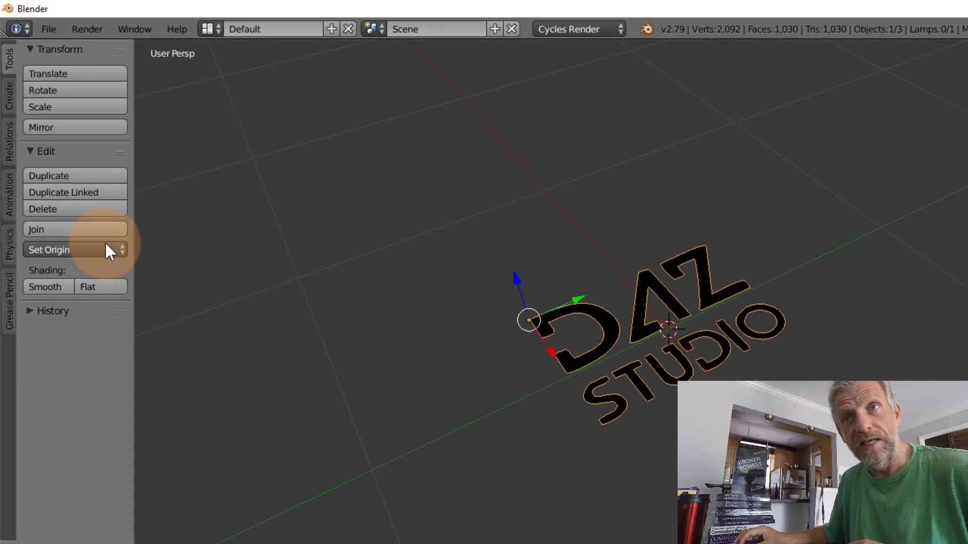
left_click(113, 249)
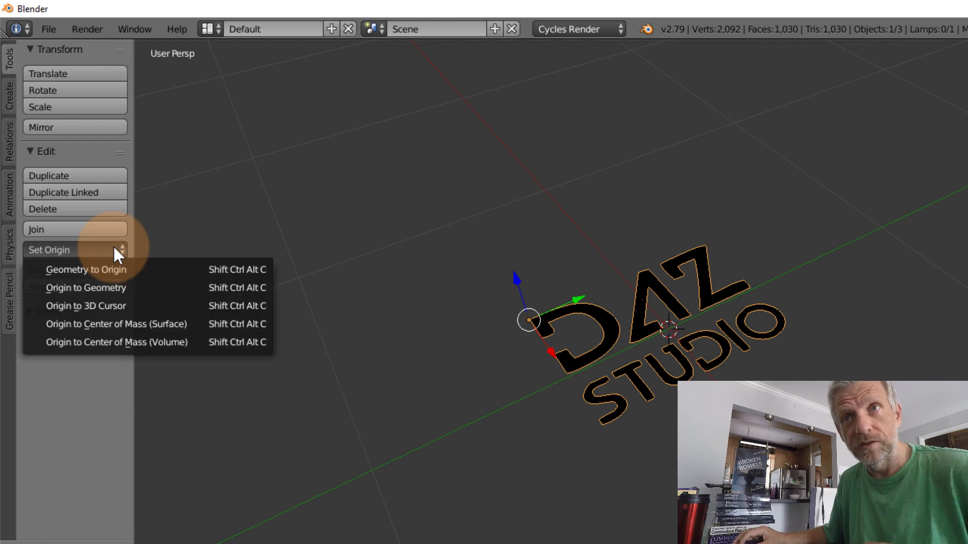
left_click(155, 306)
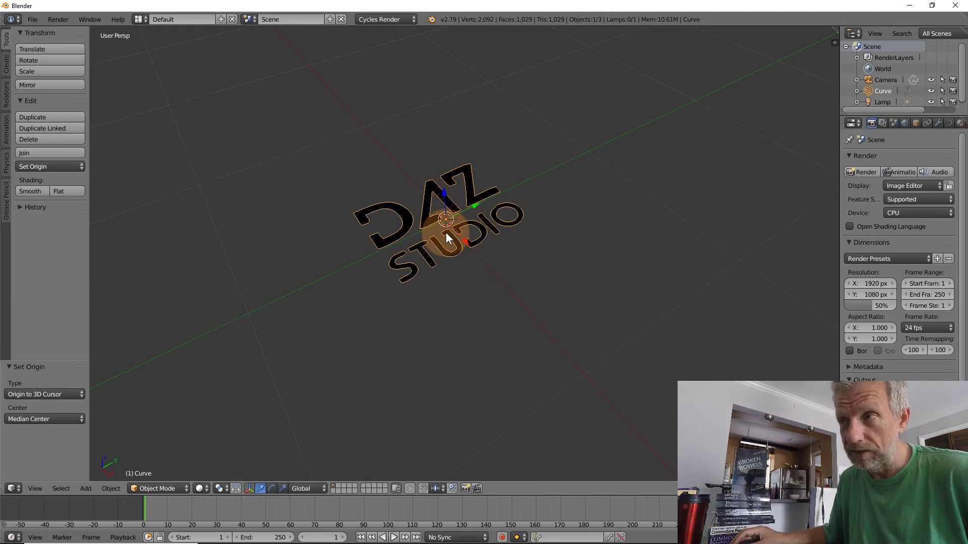
Scale the logo up uniformly by a factor of about 2.67
middle_click_drag(455, 247, 439, 262)
scroll(440, 261, "down", 4)
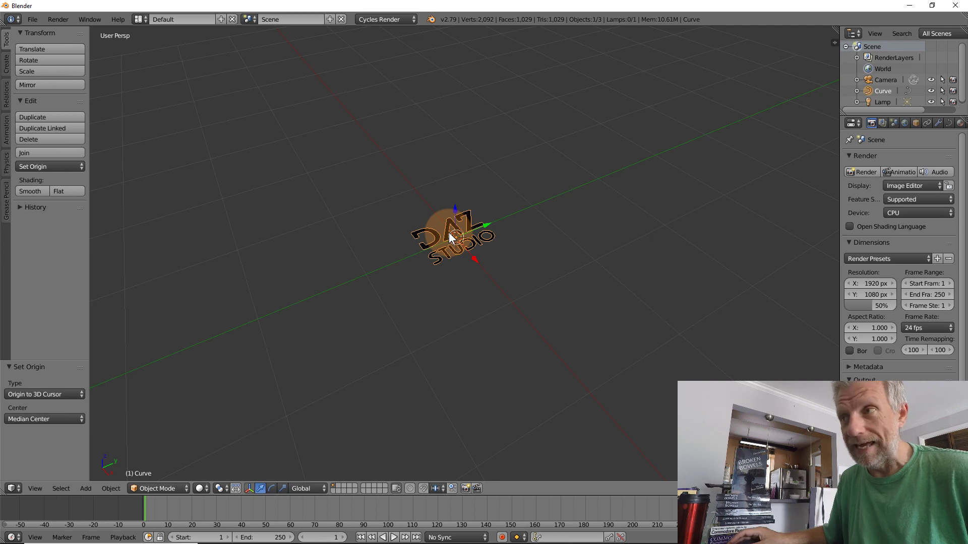
key("s")
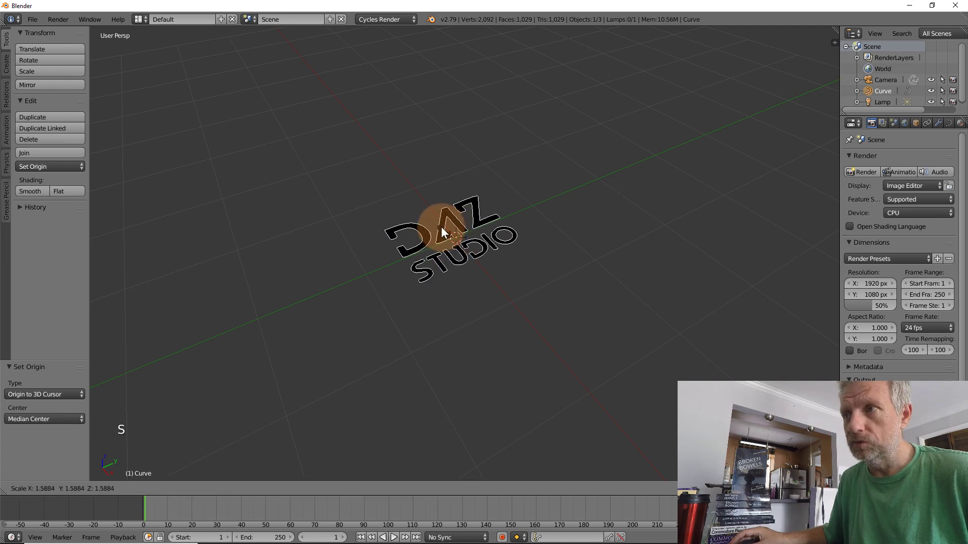
mouse_move(425, 219)
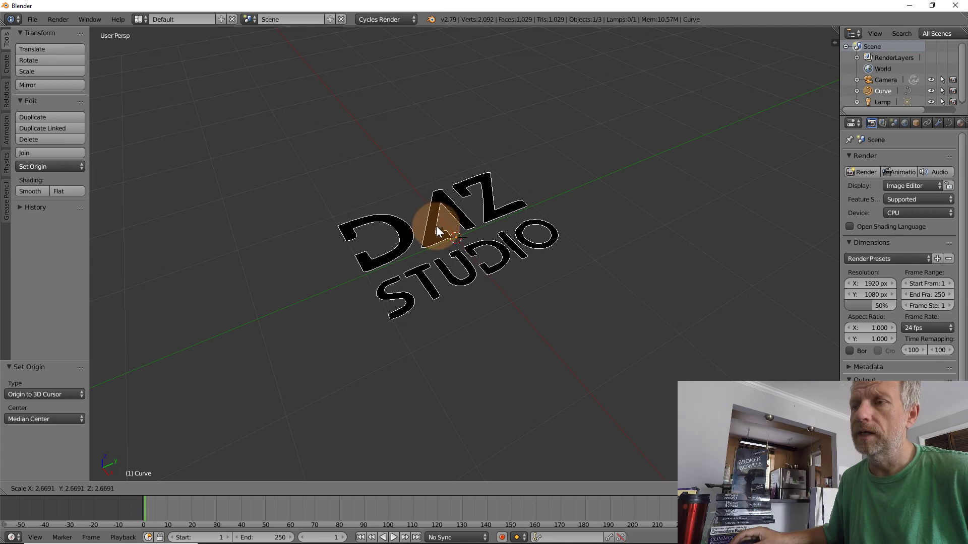
left_click(436, 231)
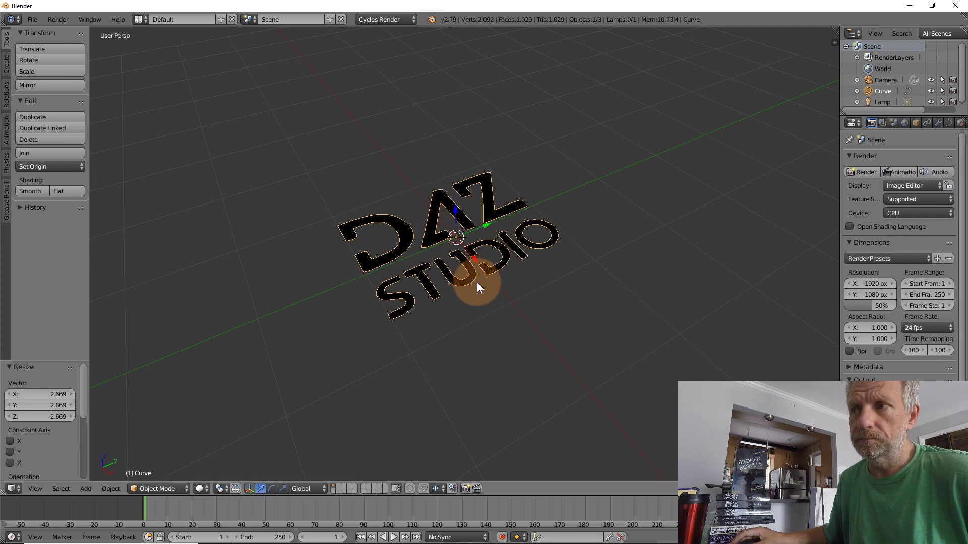
middle_click_drag(476, 283, 479, 263)
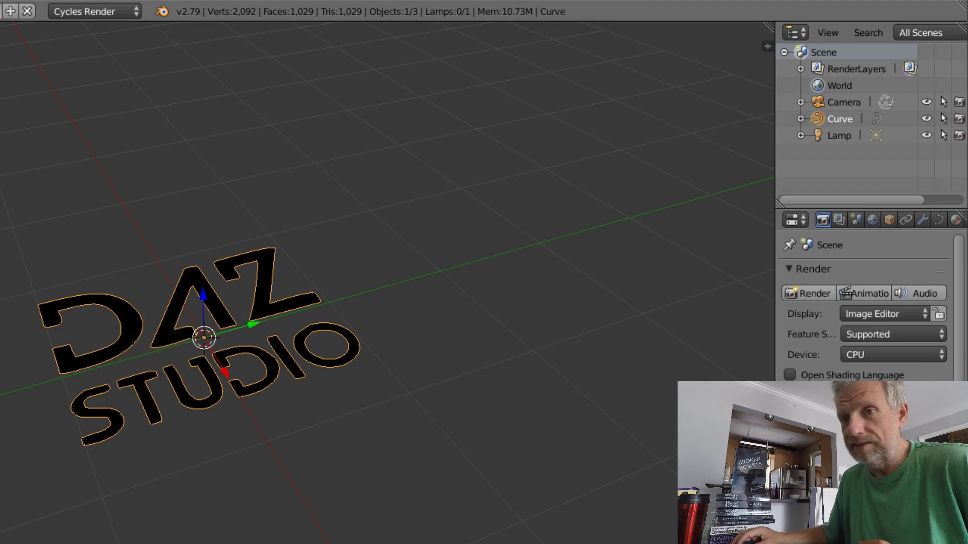
Convert the logo curve to a mesh and rename the object DAZ Studio
left_click(61, 517)
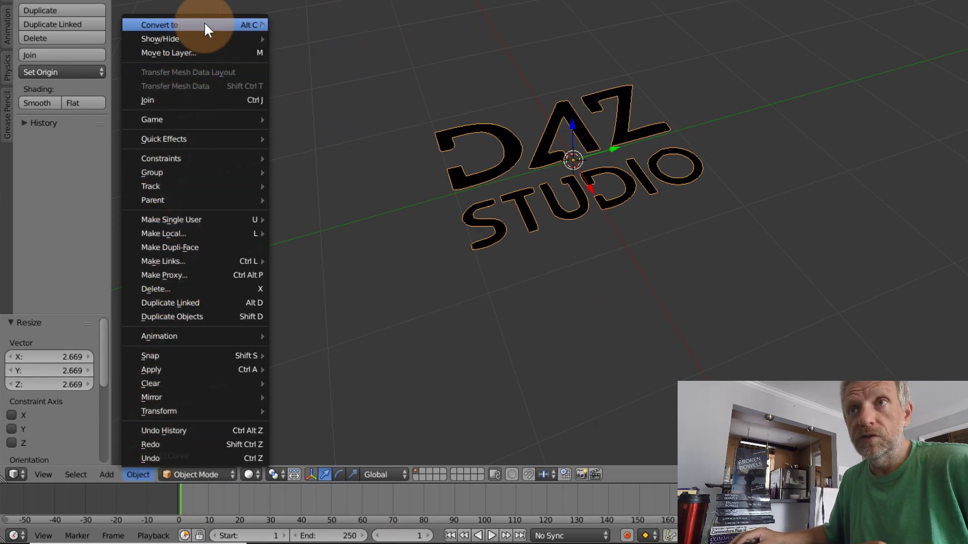
mouse_move(206, 24)
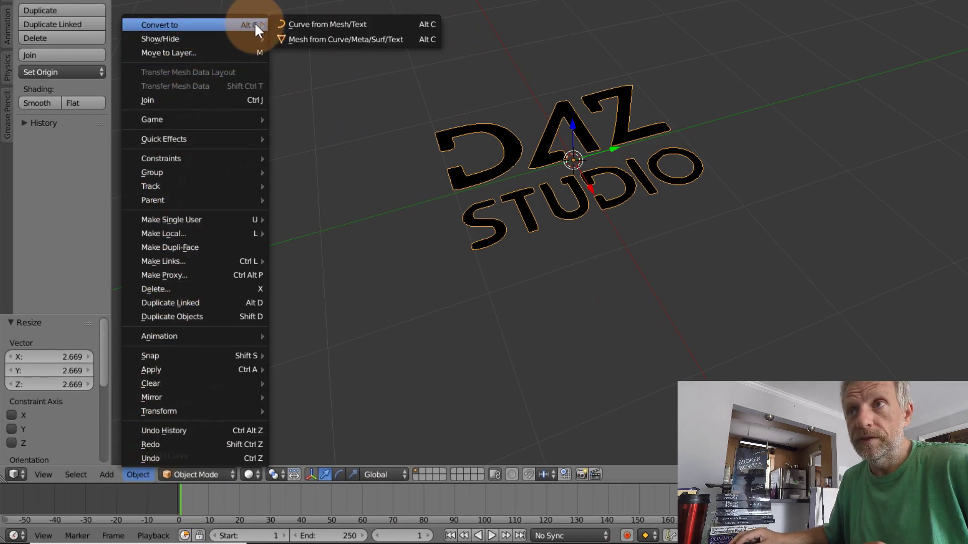
left_click(409, 41)
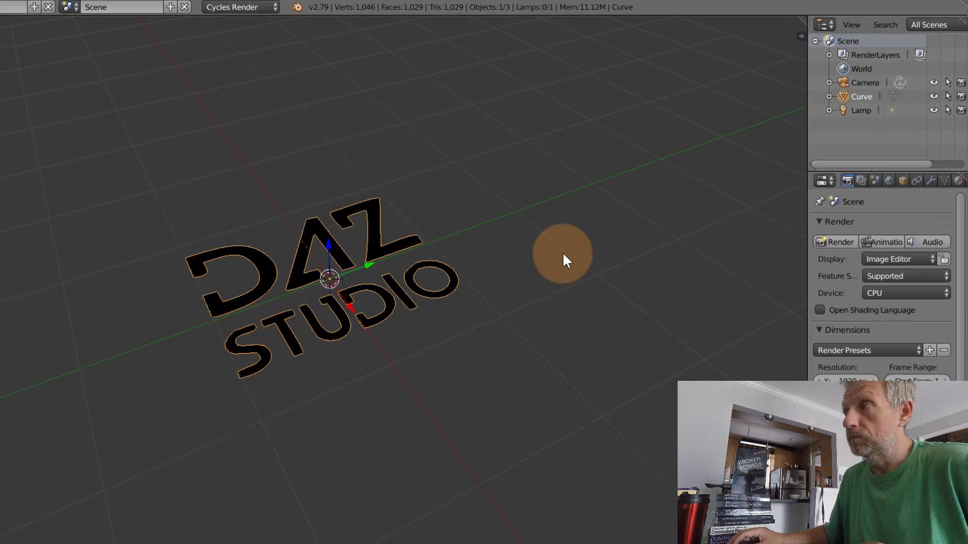
double_click(859, 96)
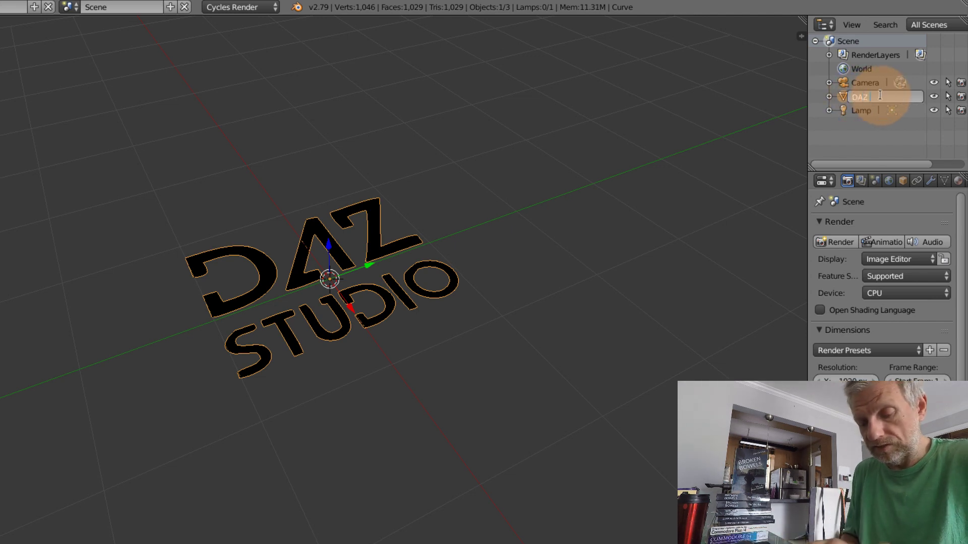
type("DAZ Studio")
key("Return")
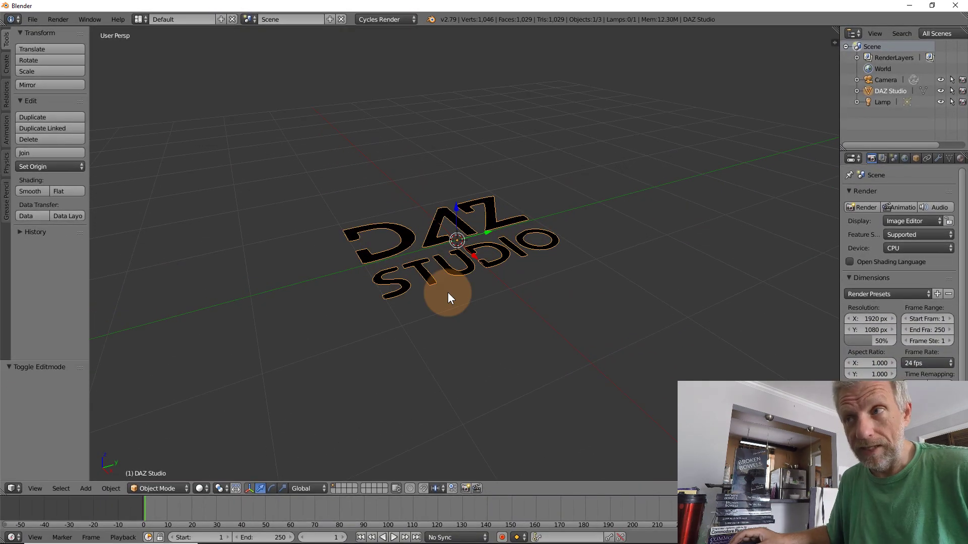
Extrude the entire logo mesh upward by about 0.37 to give the letters thickness, and return to Object Mode
key("Tab")
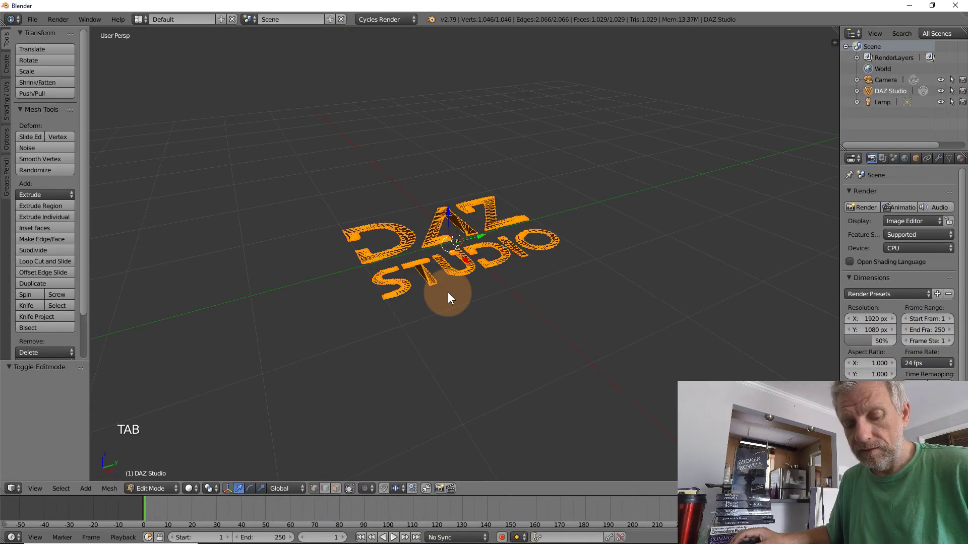
key("a")
key("a")
key("a")
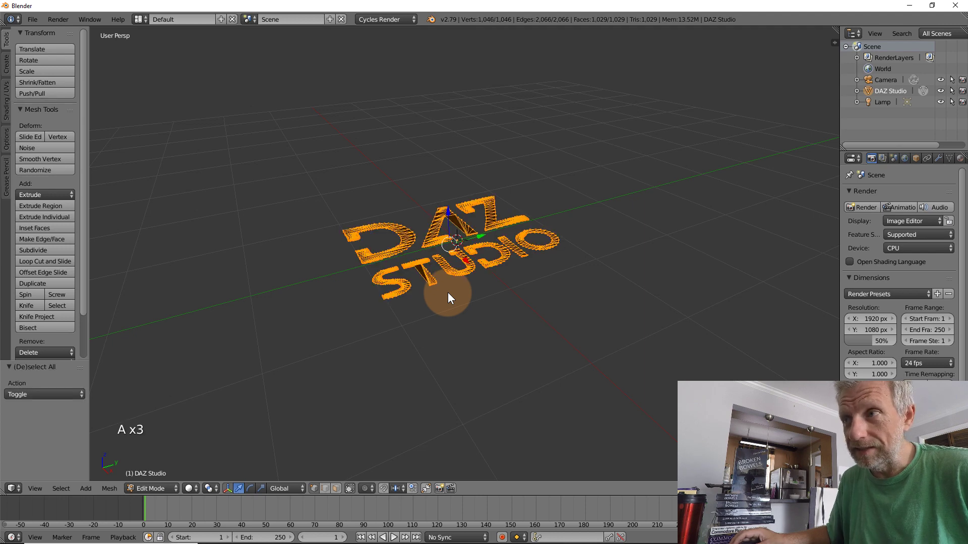
key("e")
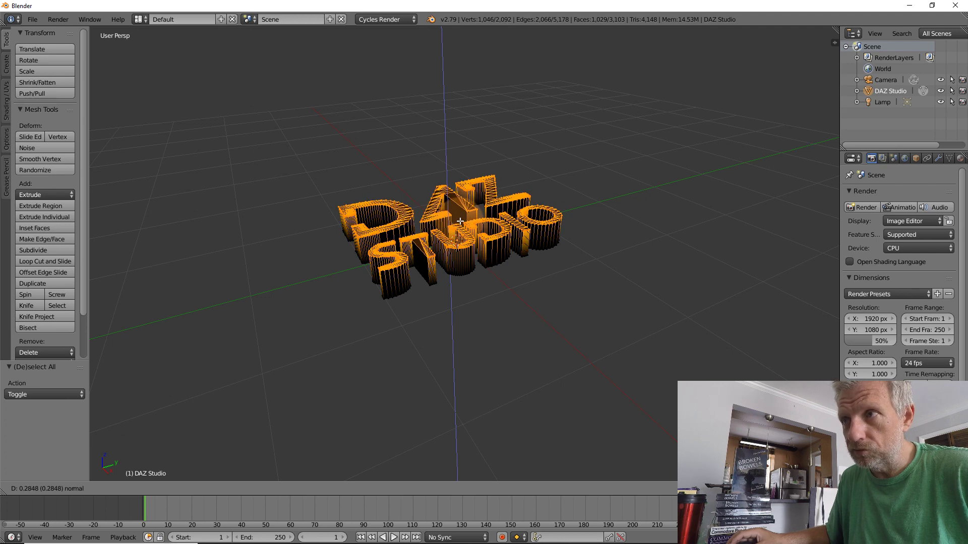
left_click(458, 213)
middle_click_drag(517, 291, 525, 316)
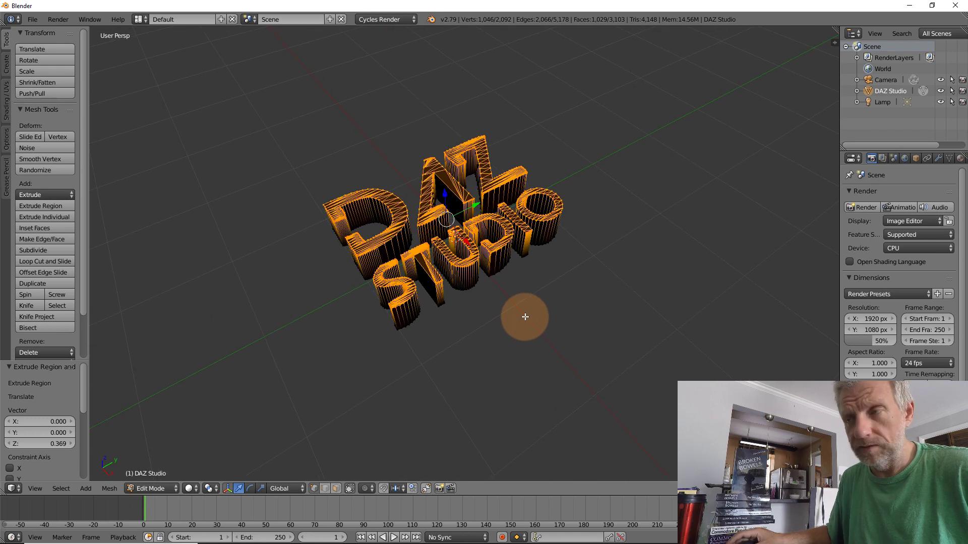
key("Tab")
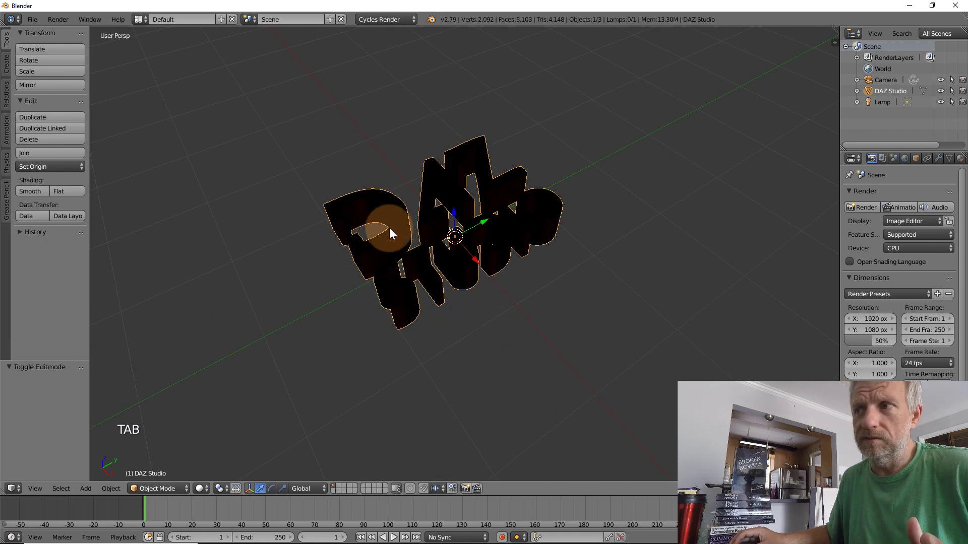
Set the diffuse colour of the logo's SVGMat material to a light grey
mouse_move(461, 303)
middle_mouse_down()
mouse_move(460, 264)
mouse_move(441, 313)
mouse_move(453, 317)
middle_mouse_up()
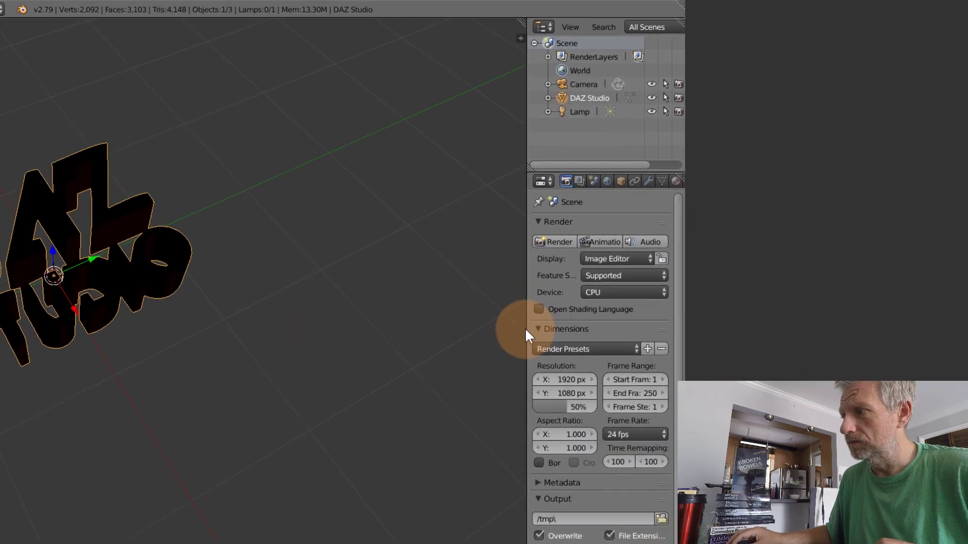
left_click_drag(510, 329, 462, 290)
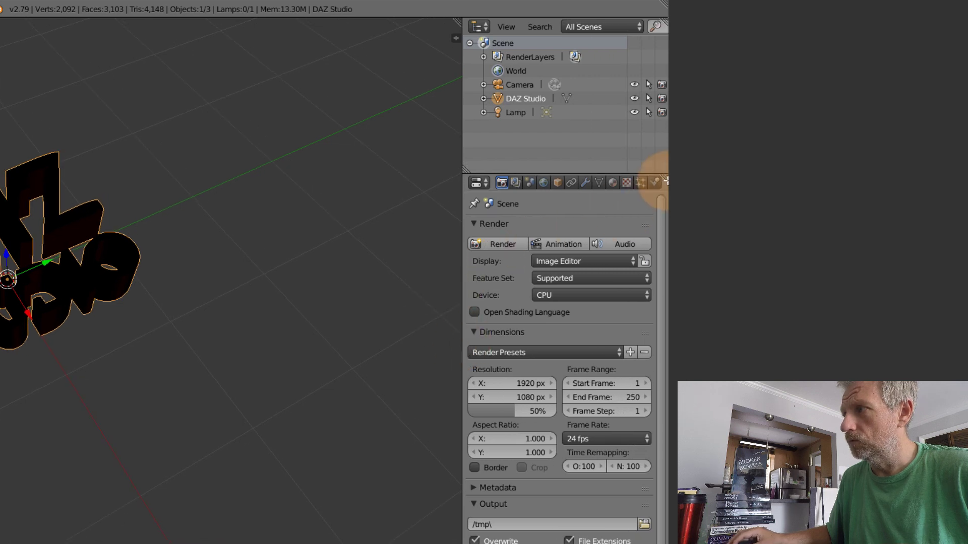
left_click(612, 183)
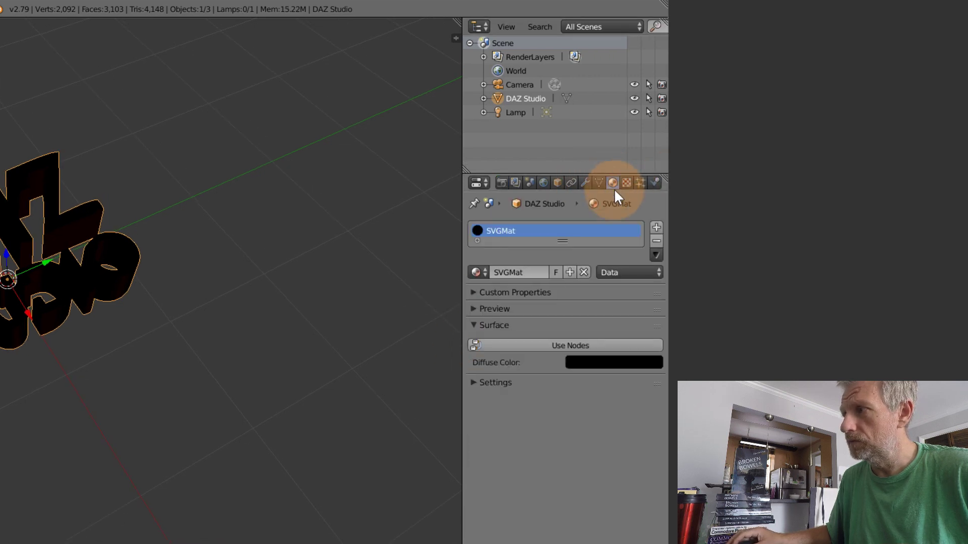
left_click(595, 362)
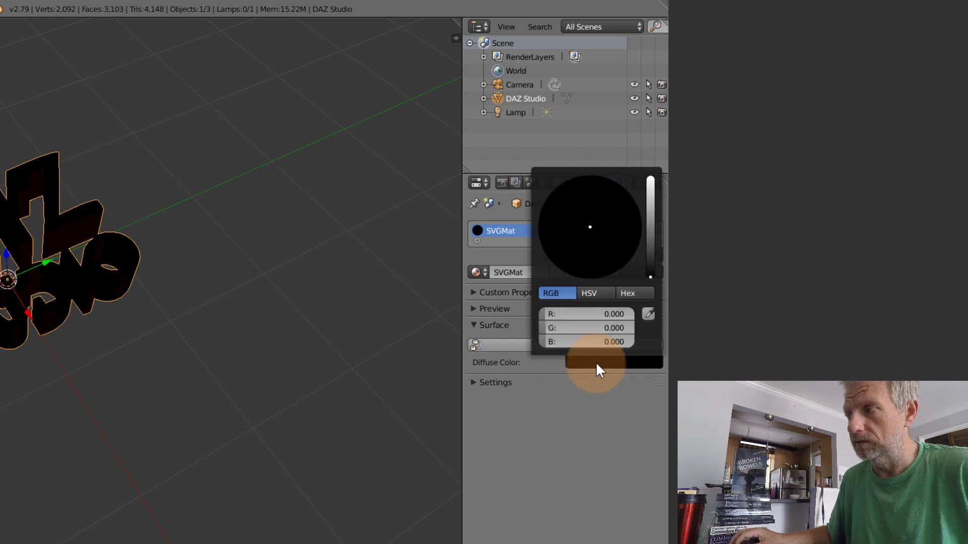
left_click_drag(652, 262, 651, 217)
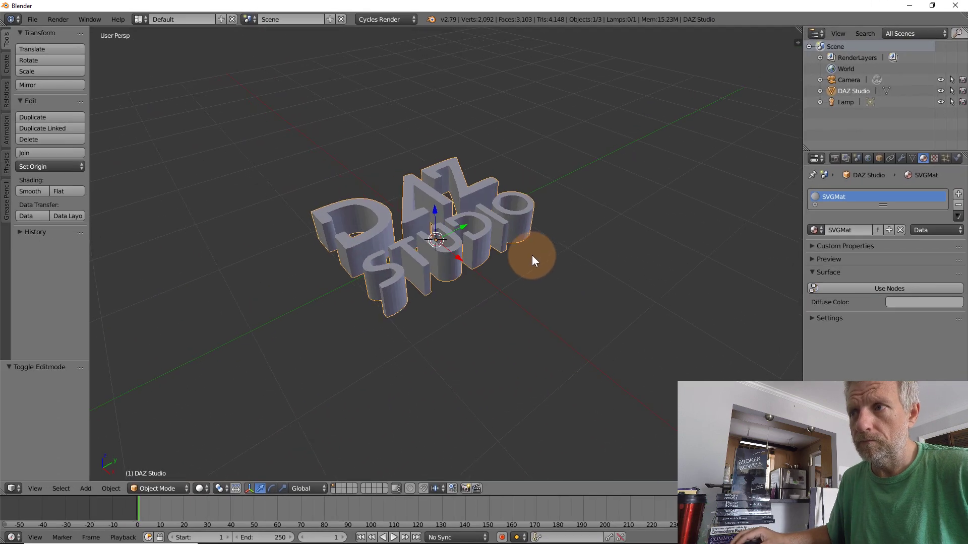
Add a 10 by 10 grid mesh at the origin beneath the logo and scale it up uniformly by about 3.89
mouse_move(531, 255)
middle_mouse_down()
mouse_move(514, 245)
mouse_move(519, 289)
mouse_move(521, 270)
middle_mouse_up()
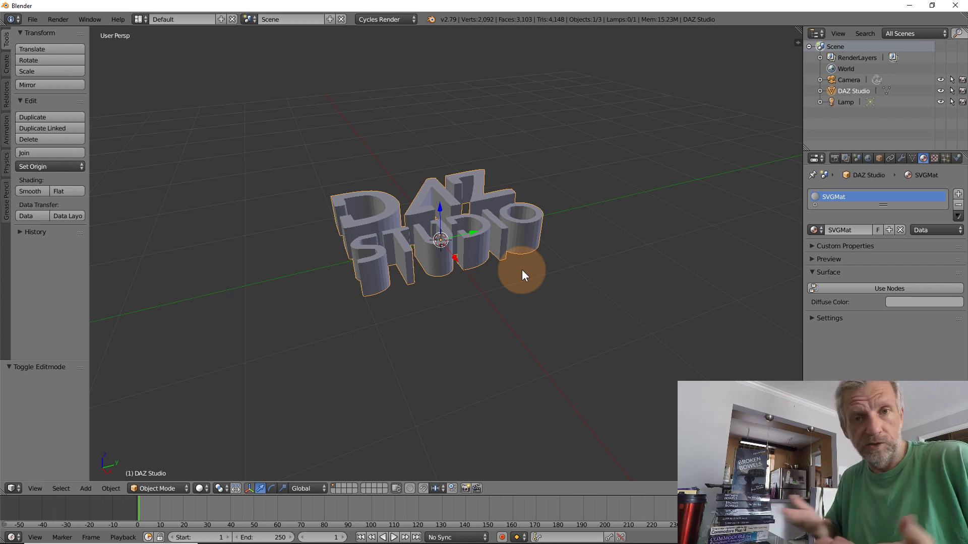
middle_click_drag(521, 270, 393, 260)
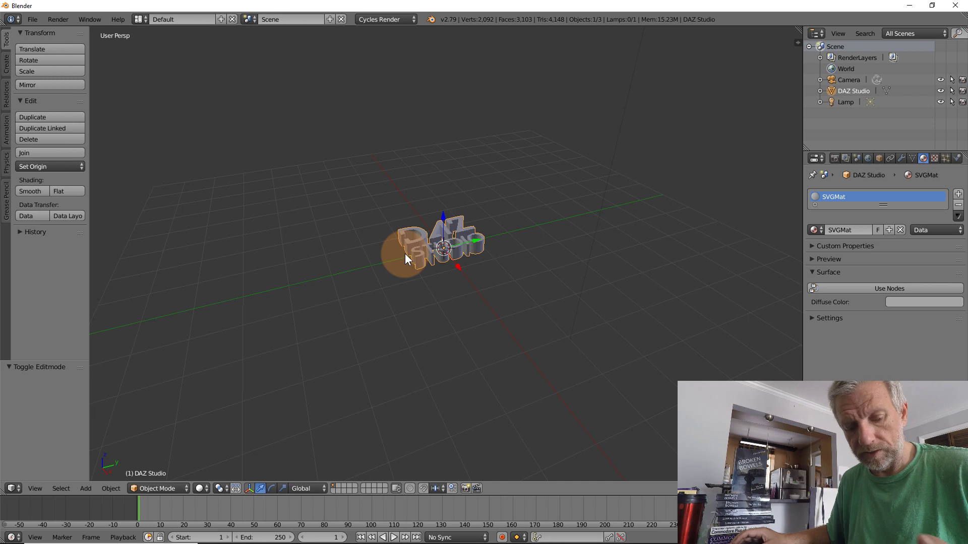
key("shift+a")
mouse_move(280, 316)
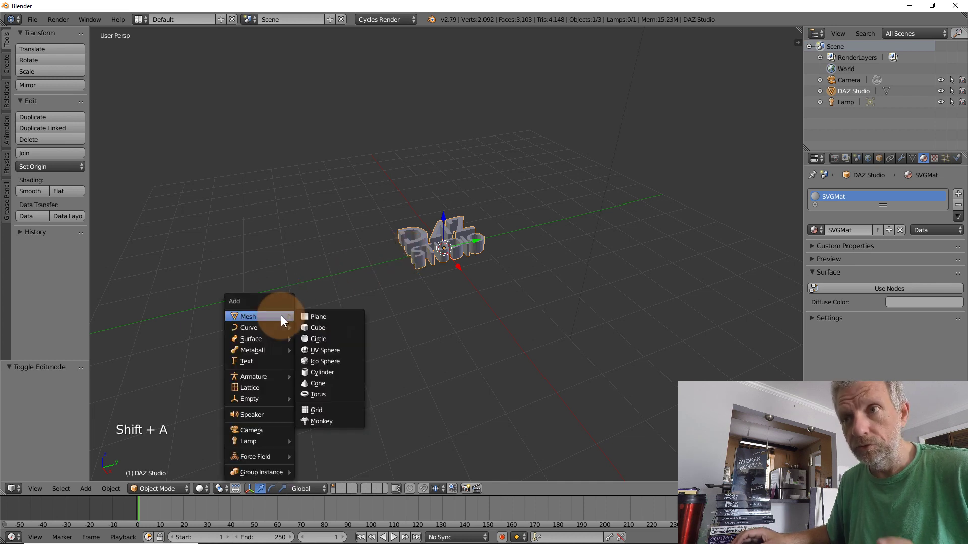
left_click(351, 411)
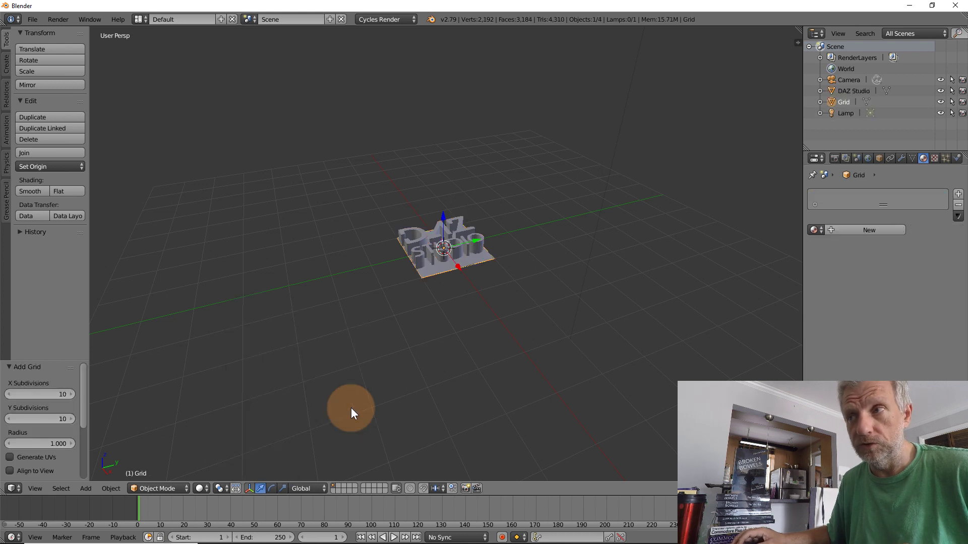
key("s")
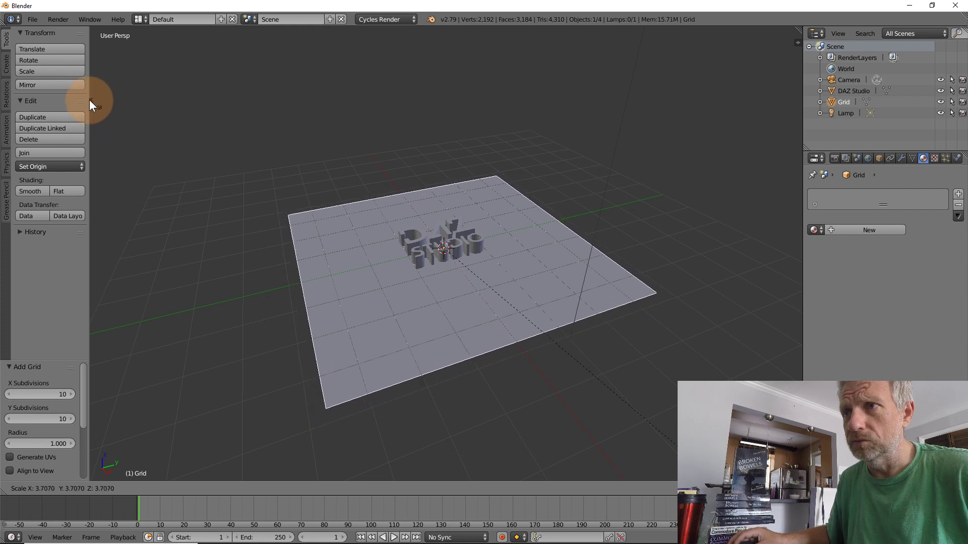
left_click(115, 118)
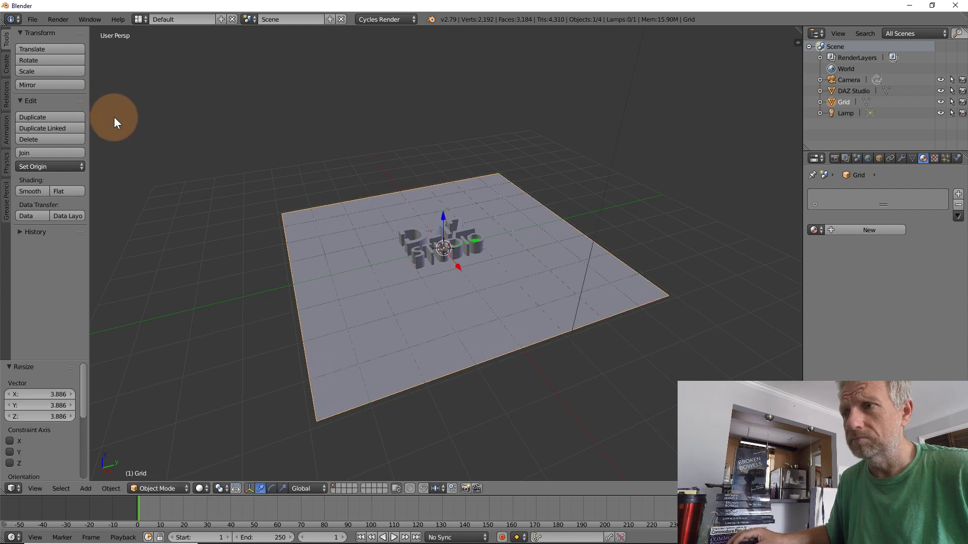
Enable Lock Camera to View while looking through the scene camera, and reframe the shot closer on the logo
scroll(482, 340, "up", 3)
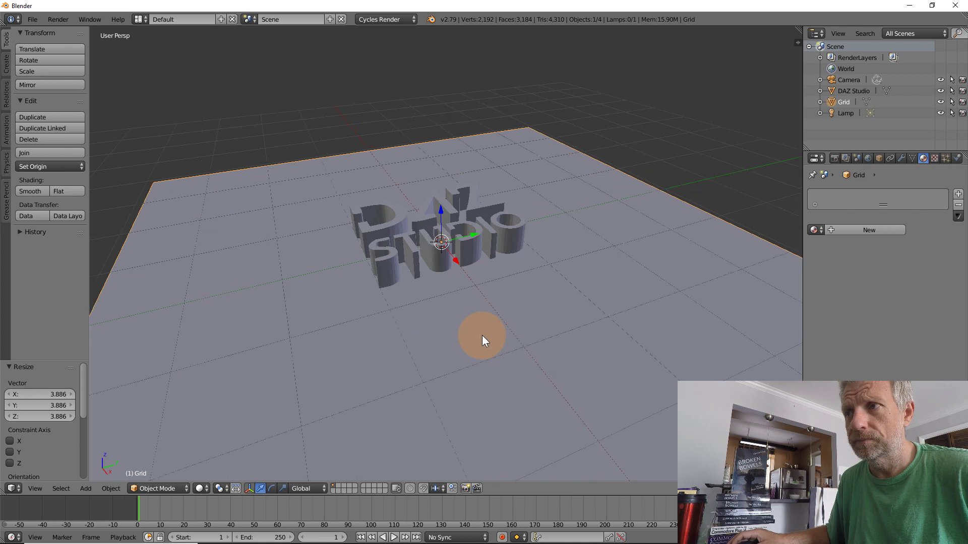
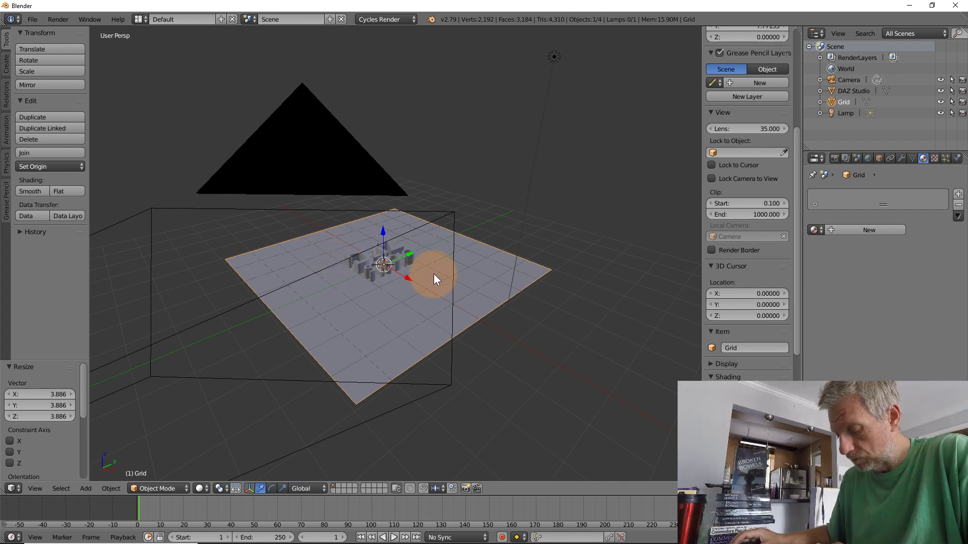
key("KP_0")
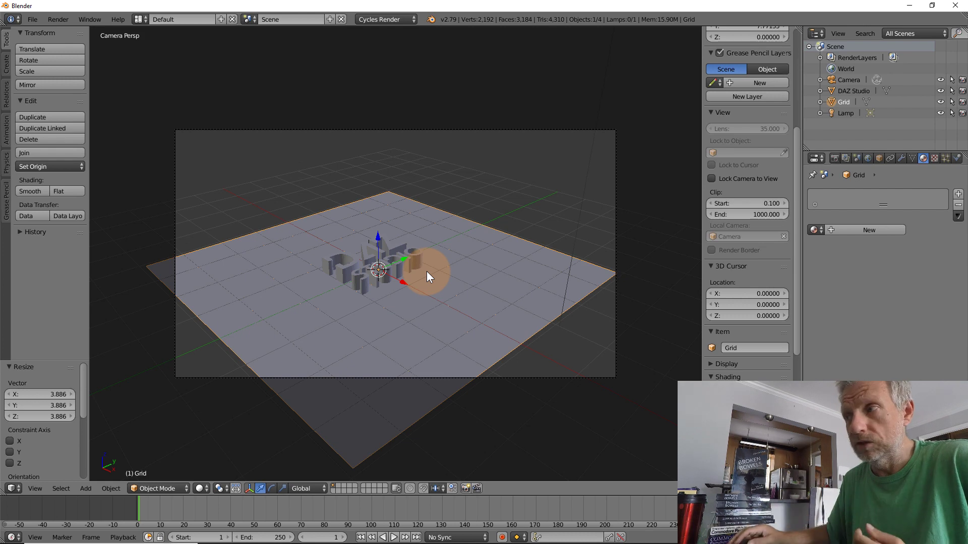
scroll(417, 298, "up", 10)
key("n")
key("n")
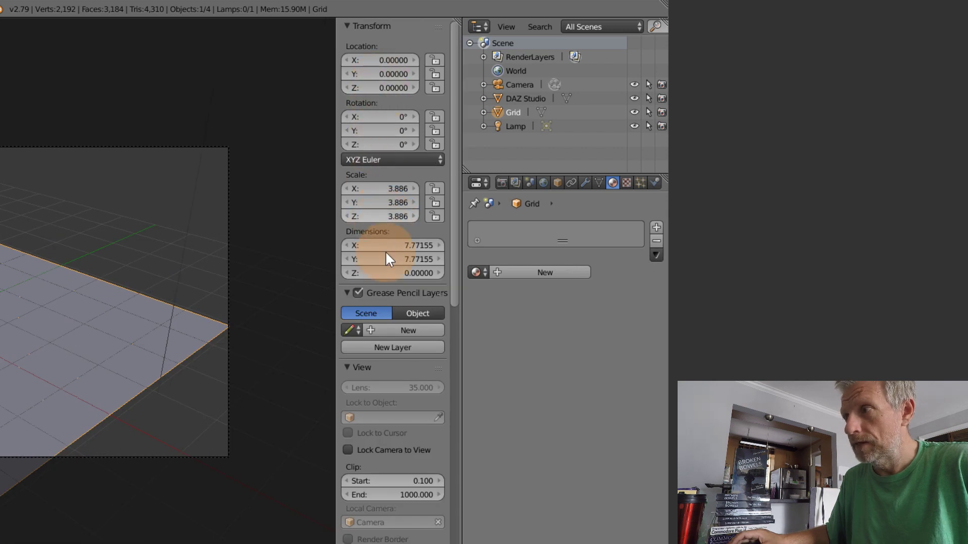
left_click_drag(335, 305, 290, 295)
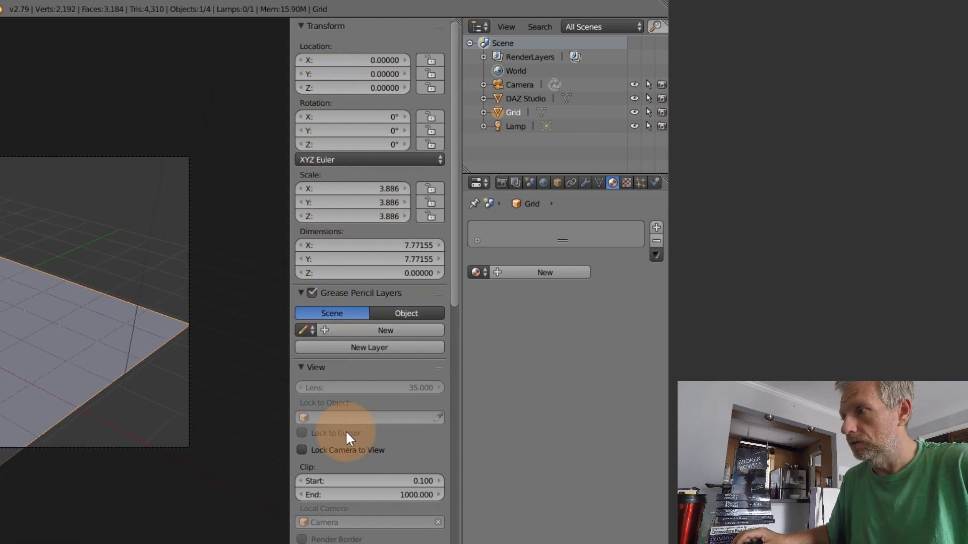
left_click(302, 449)
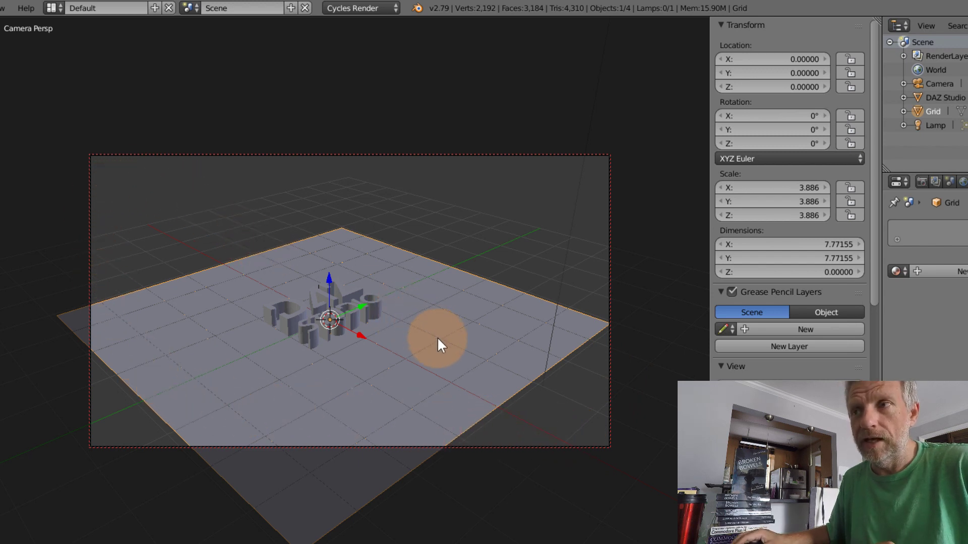
mouse_move(437, 337)
middle_mouse_down()
mouse_move(409, 373)
mouse_move(321, 346)
mouse_move(350, 322)
mouse_move(404, 332)
mouse_move(422, 348)
middle_mouse_up()
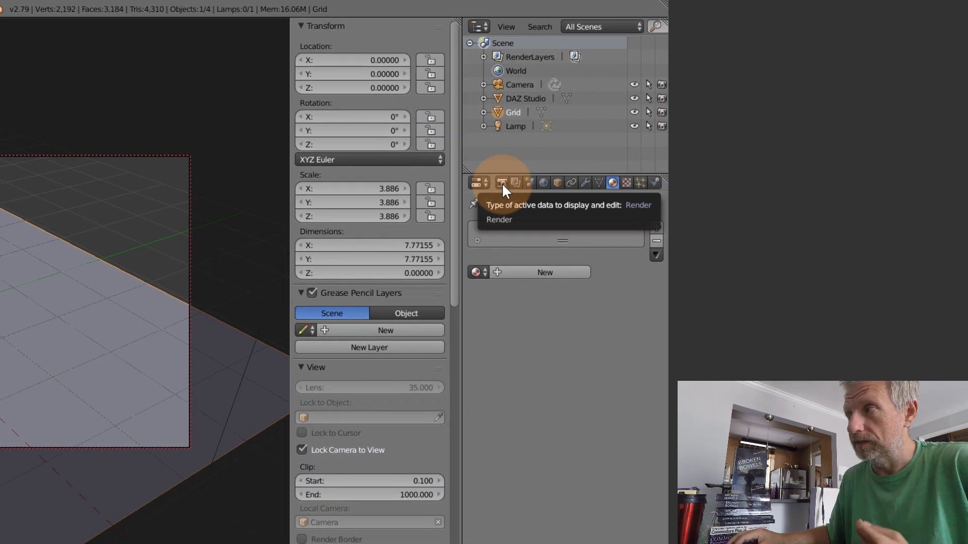
Set the render resolution to 3000 by 3000 px
left_click(502, 183)
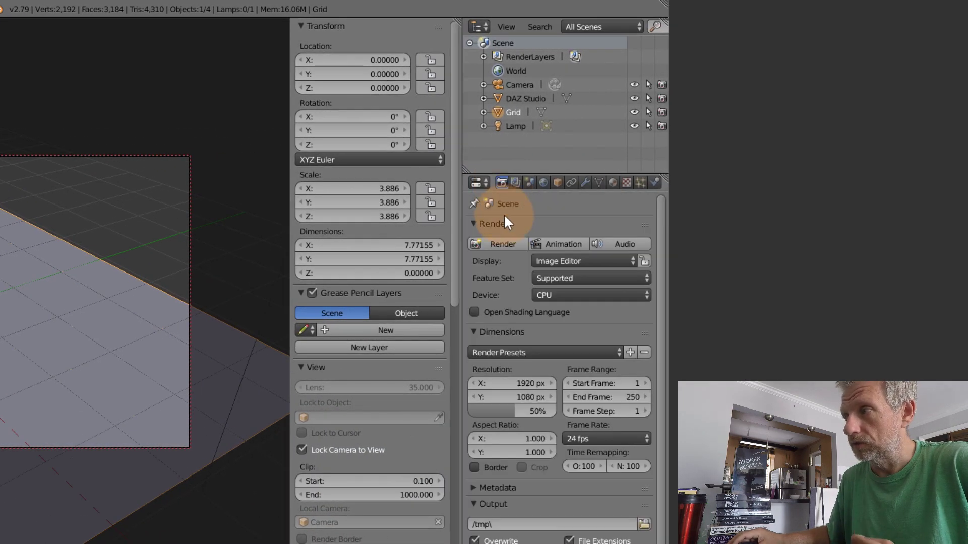
left_click(525, 384)
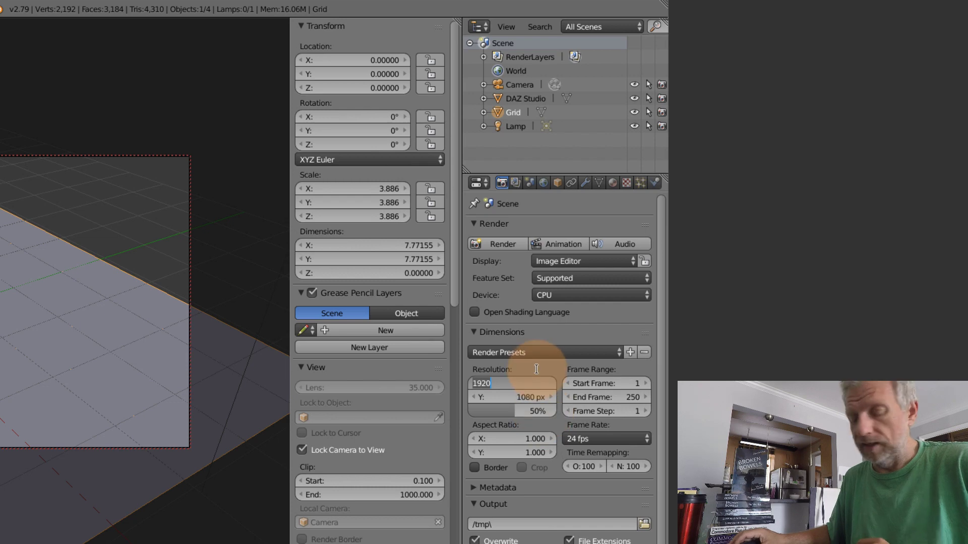
type("3000")
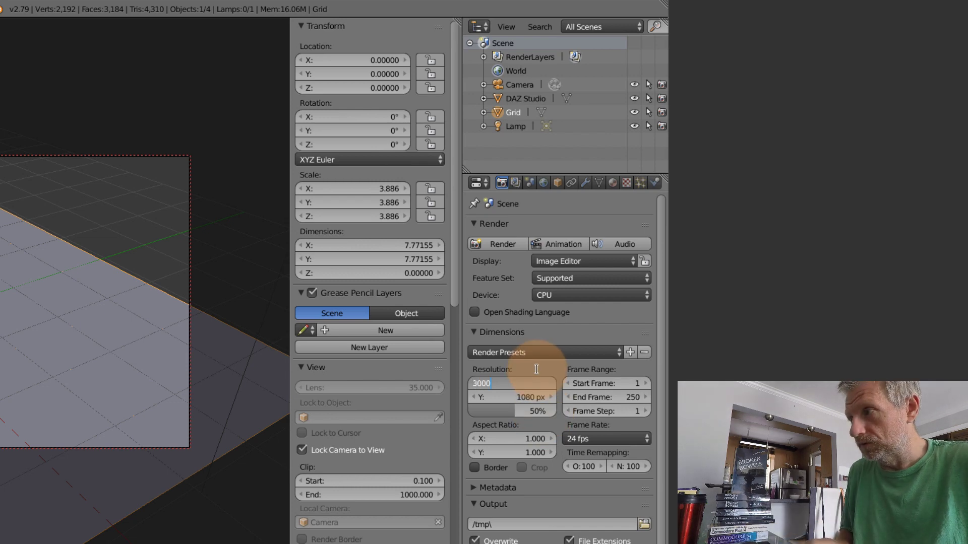
key("Tab")
type("2")
key("BackSpace")
type("3000")
key("Tab")
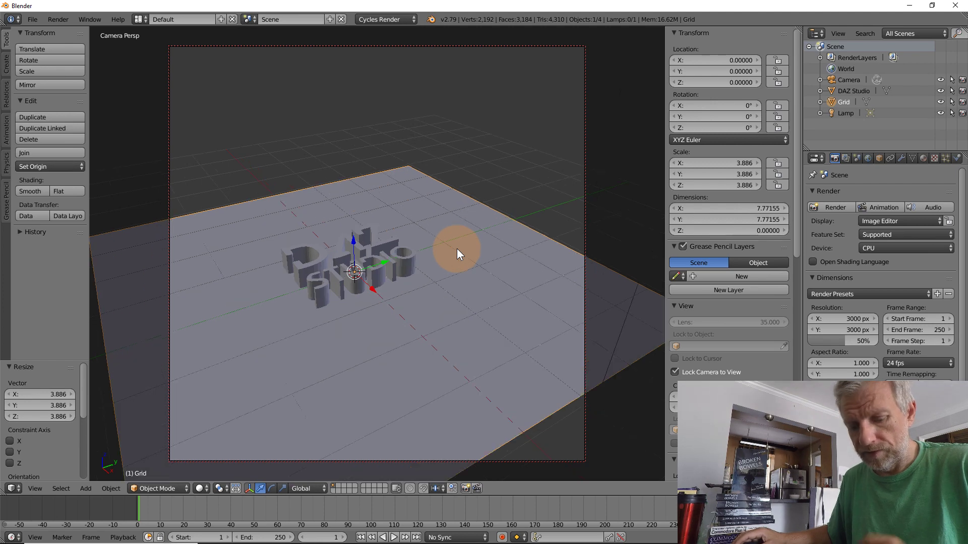
Reframe the camera closer to the logo at a lower angle, select the logo, and disable Lock Camera to View
middle_click_drag(455, 249, 453, 268)
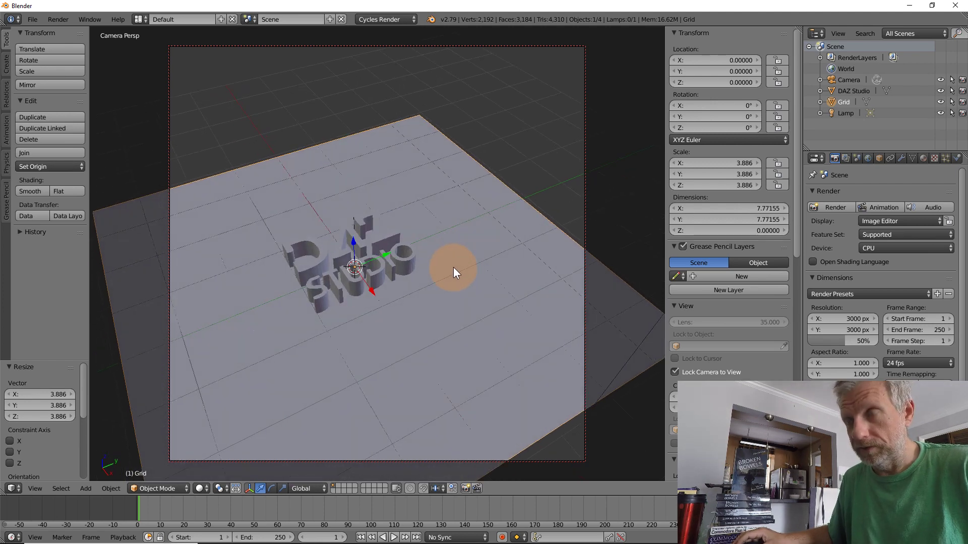
middle_click_drag(455, 265, 511, 131)
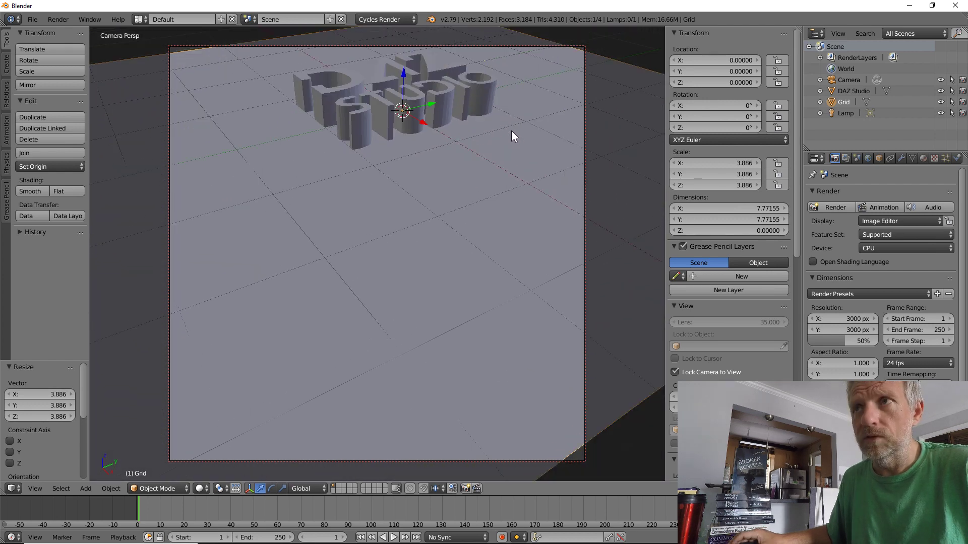
right_click(417, 108)
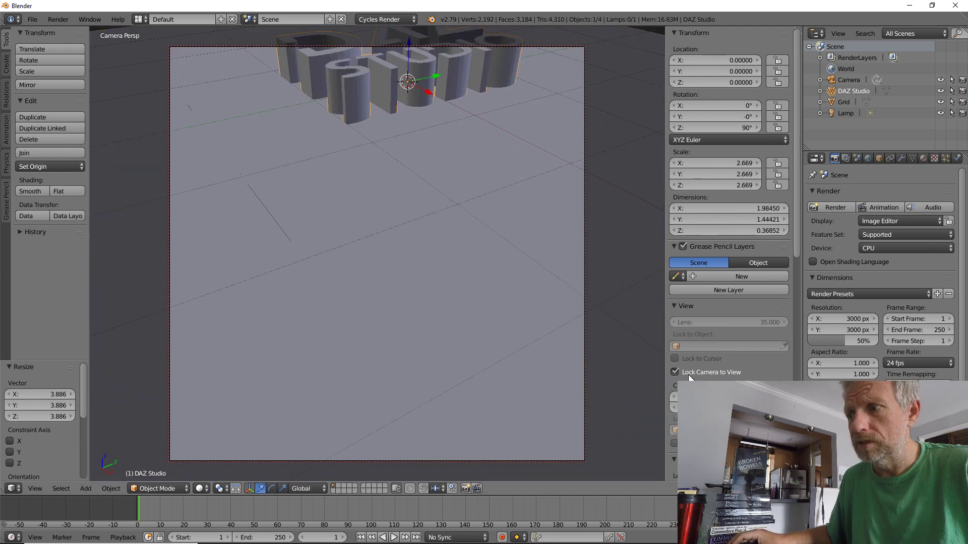
right_click(413, 60)
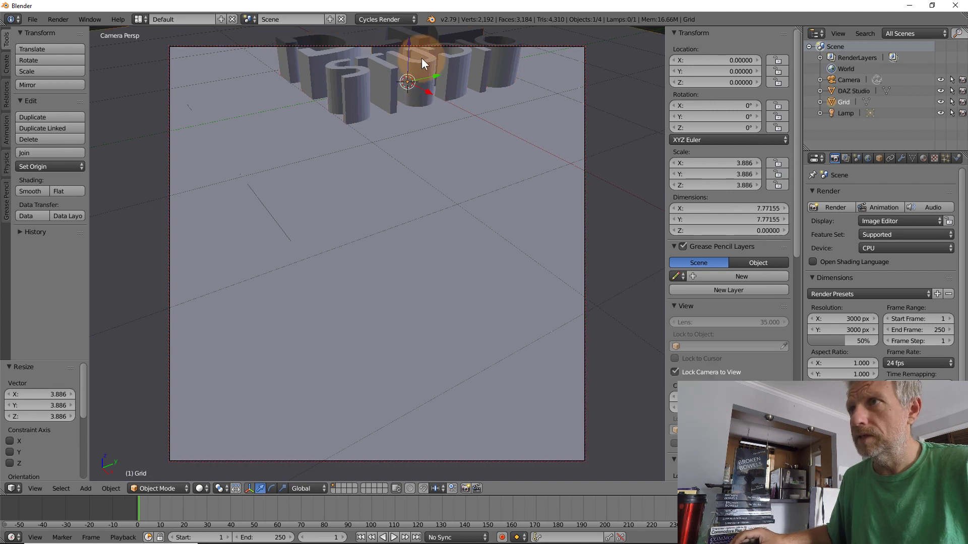
left_click(850, 90)
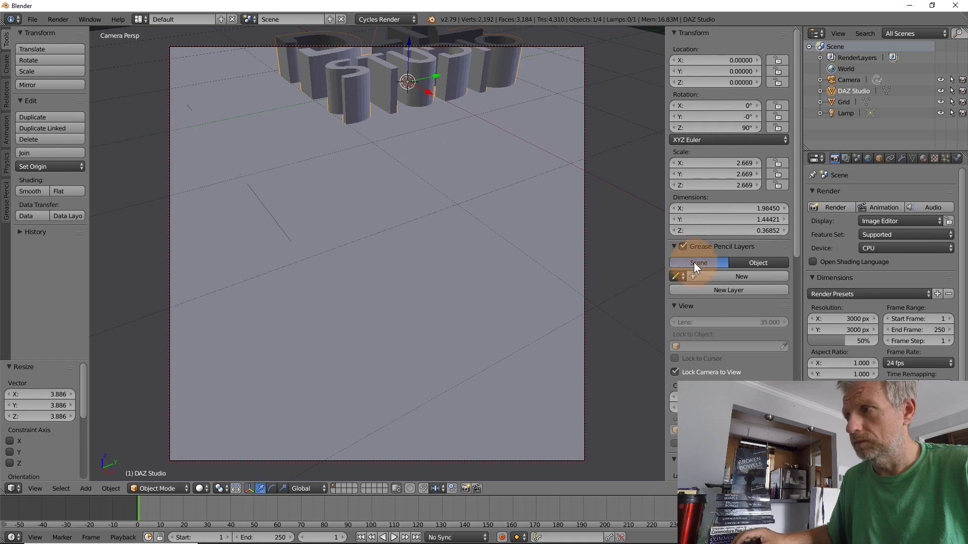
left_click(675, 371)
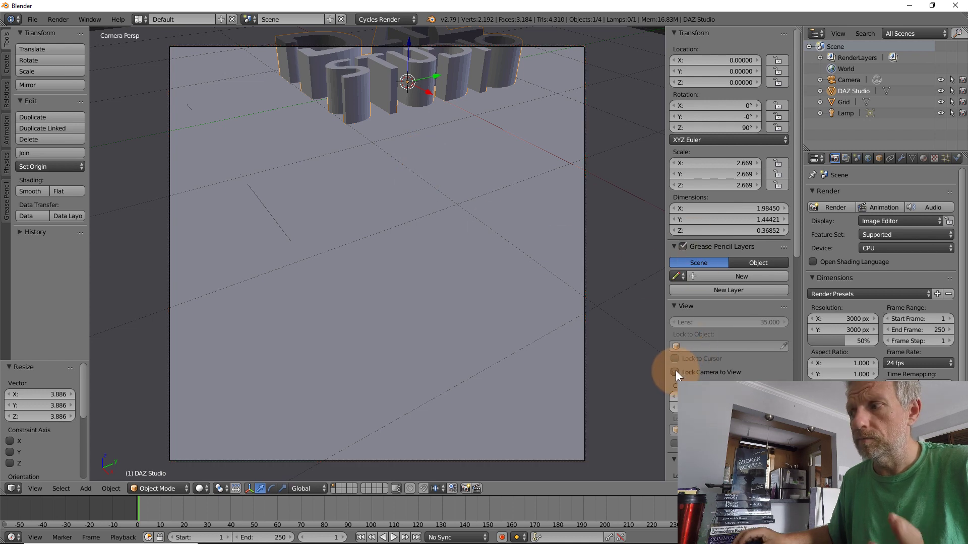
Move the logo along the ground plane by about 1.36 in X and -1.21 in Y, keeping its height locked
key("n")
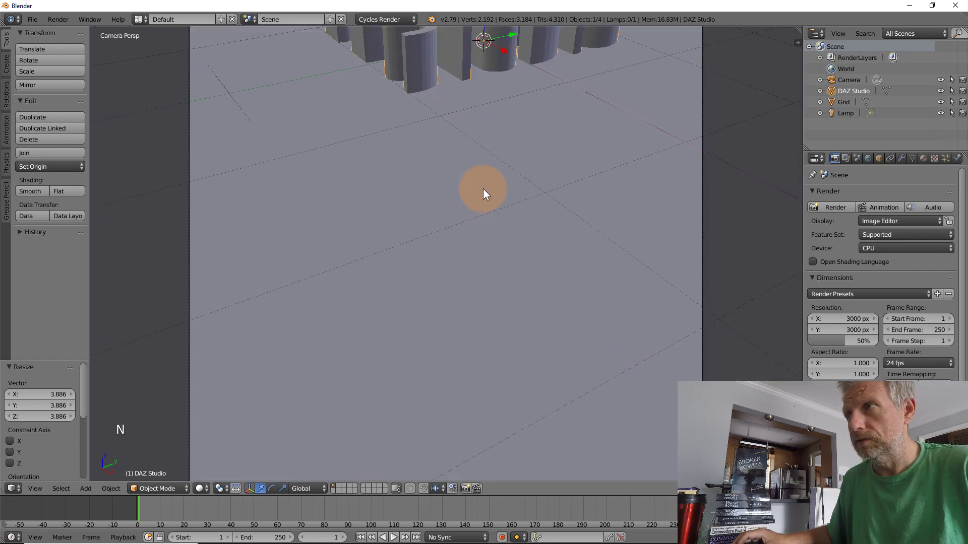
scroll(482, 189, "down", 1)
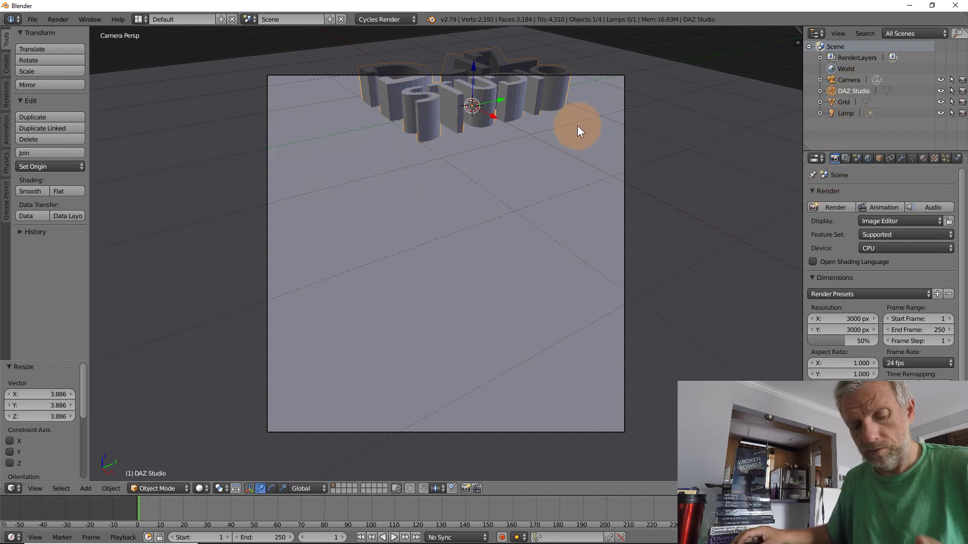
key("g")
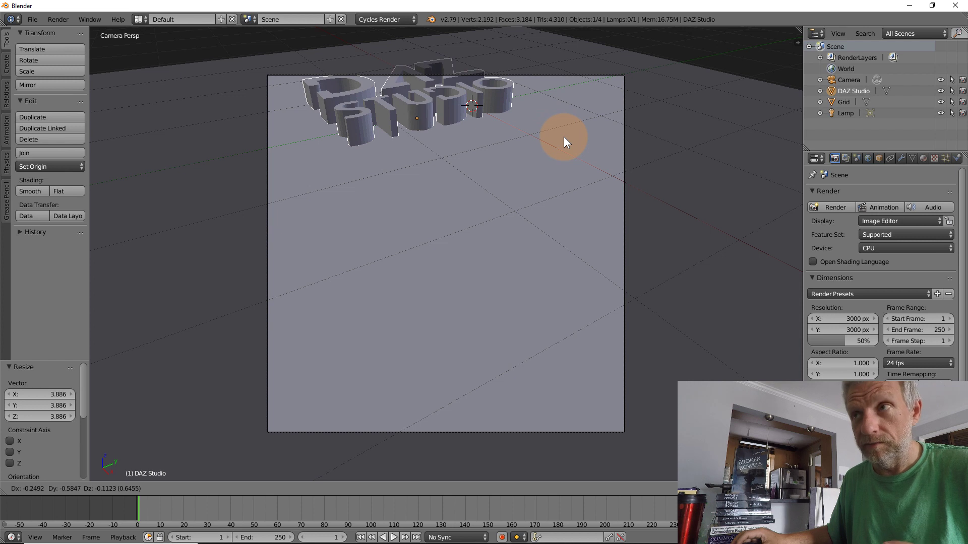
key("z")
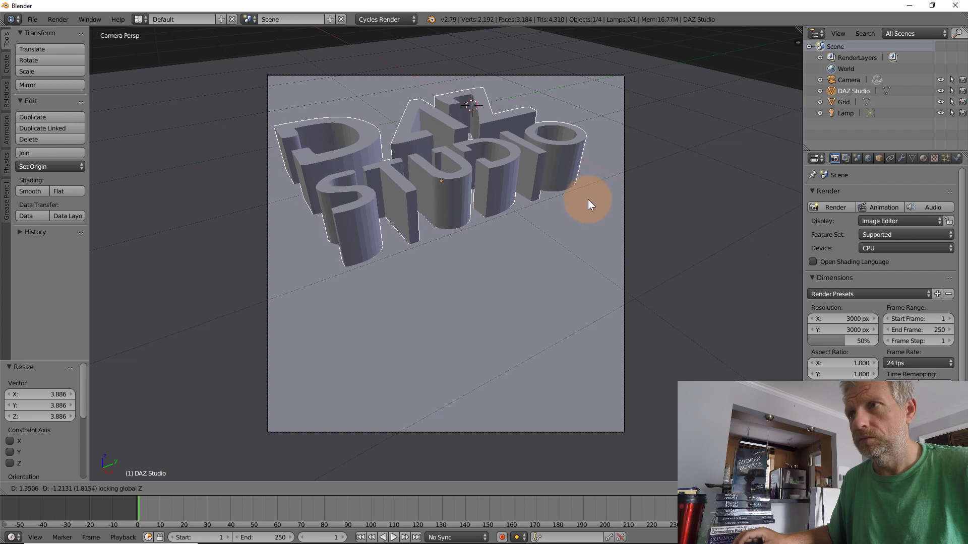
left_click(588, 199)
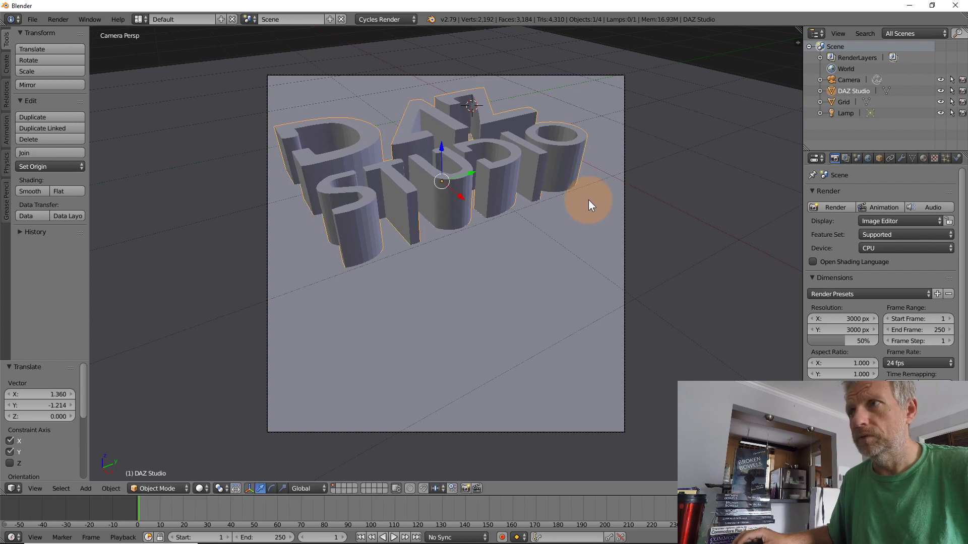
Re-enable Lock Camera to View and reframe the shot from higher up and farther away with the whole logo inside
key("n")
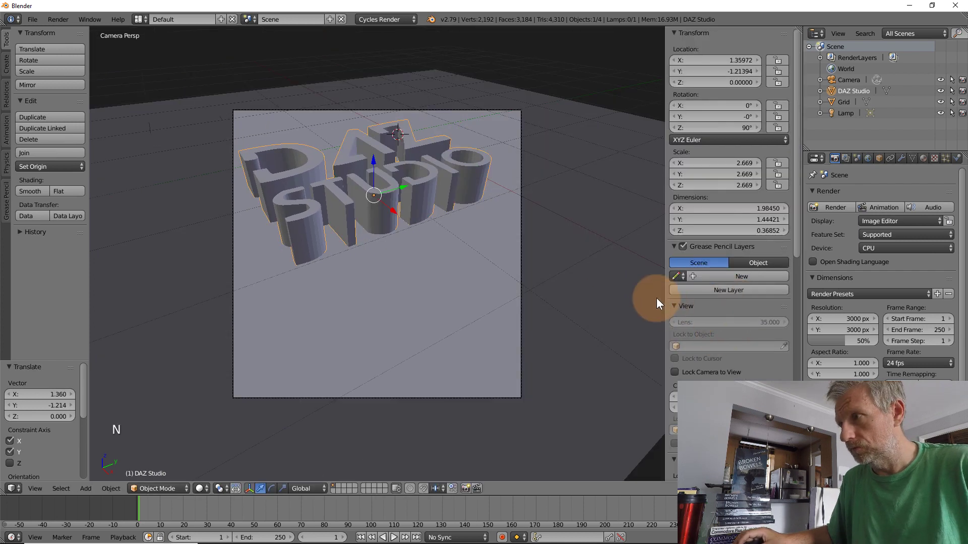
middle_click_drag(501, 281, 485, 325)
scroll(499, 307, "down", 4)
scroll(500, 341, "up", 2)
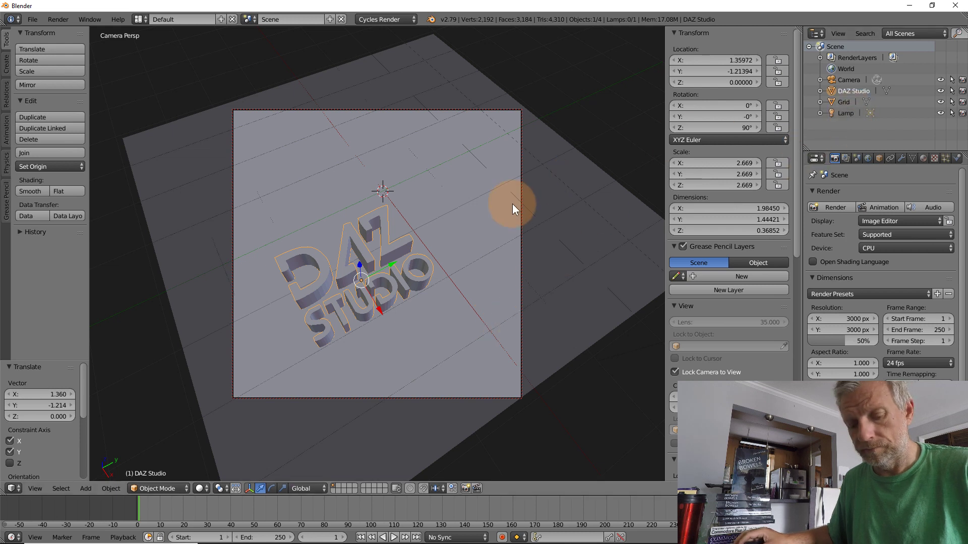
Move the logo along the ground plane by about -1.65 in X and 0.30 in Y, with Z locked
key("g")
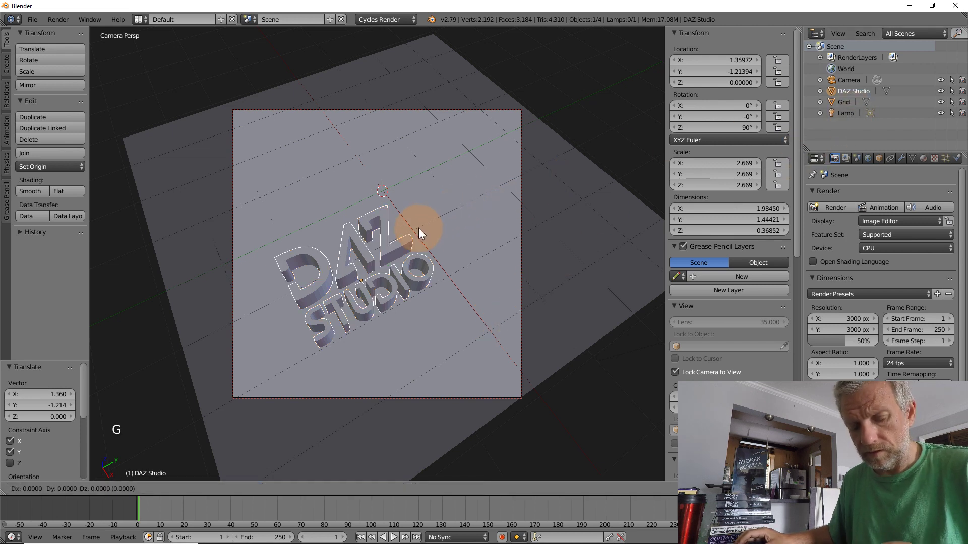
key("shift+z")
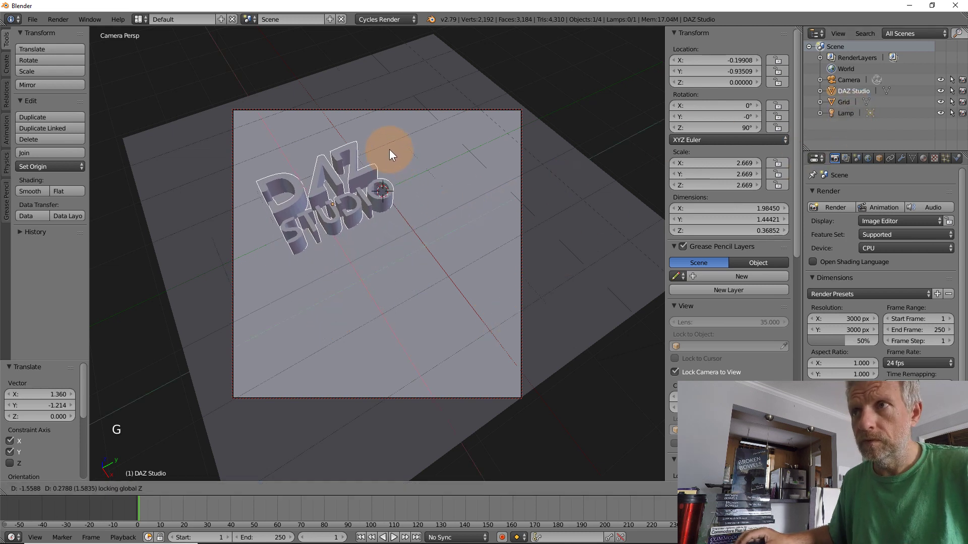
left_click(389, 147)
Scale the logo uniformly by about 1.31 and shift it on the ground plane by about 0.28 in X and 0.19 in Y
key("s")
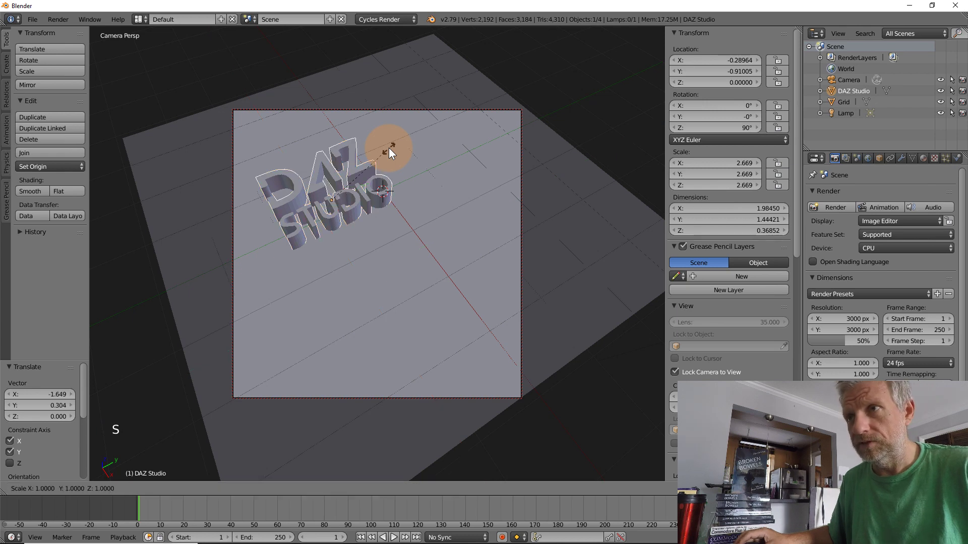
left_click(431, 184)
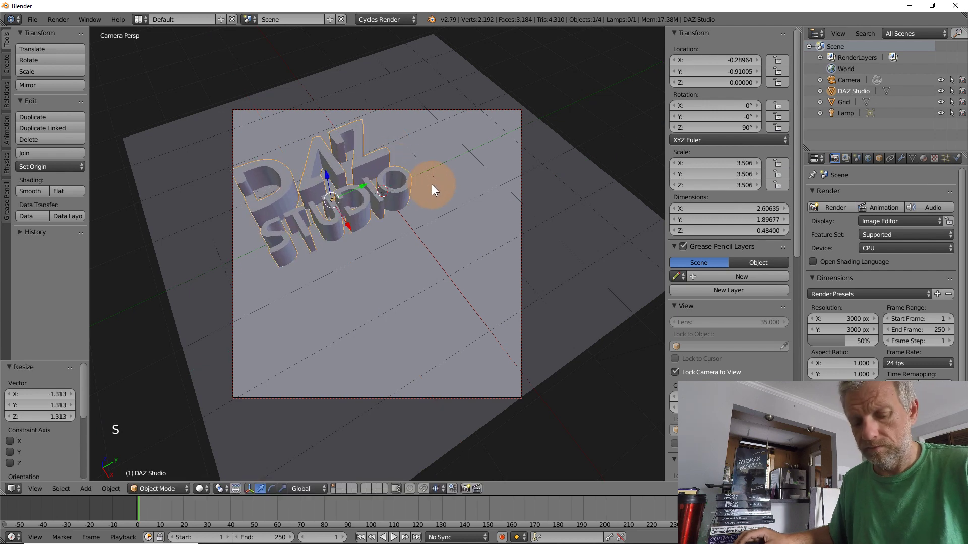
key("g")
key("shift+z")
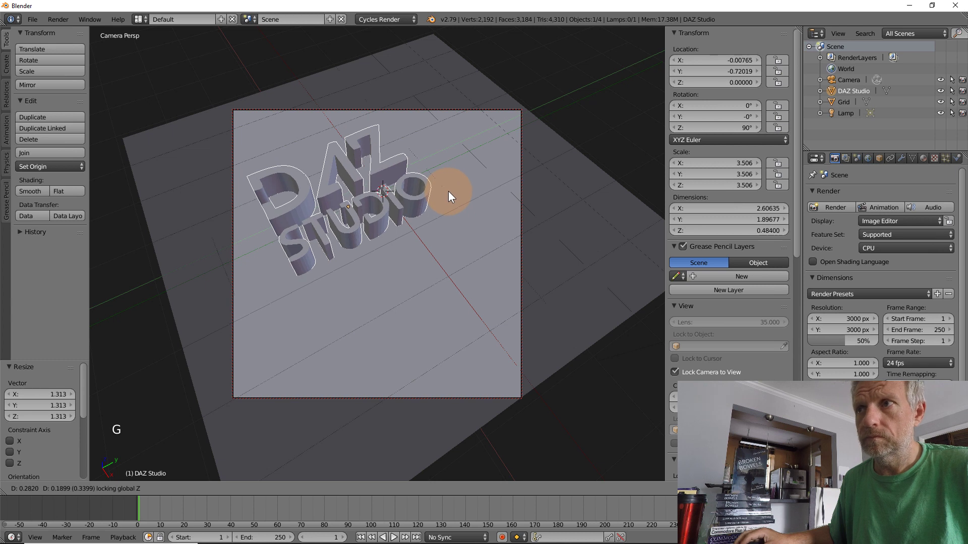
left_click(449, 192)
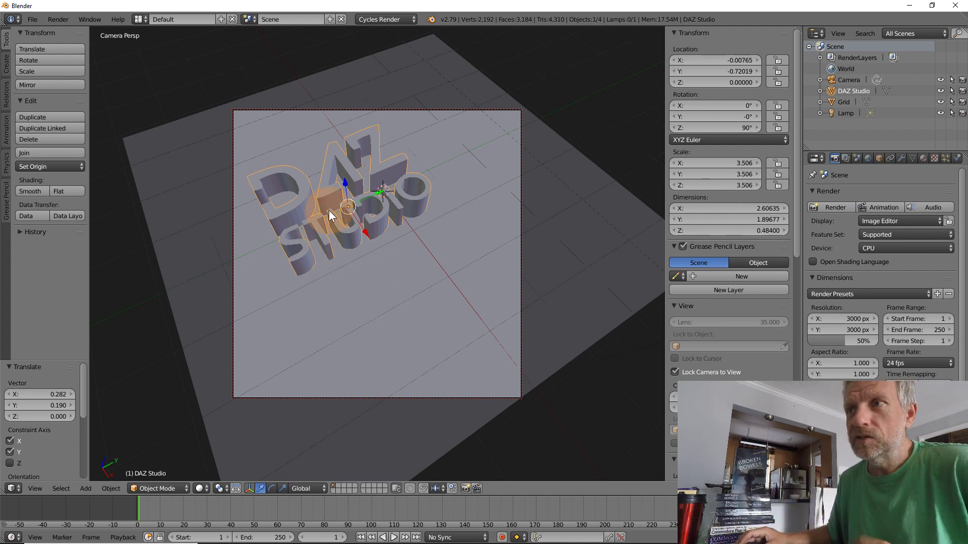
Disable Lock Camera to View and leave the camera view for a distant perspective showing the camera and lamp
left_click(675, 372)
middle_click_drag(564, 327, 552, 301)
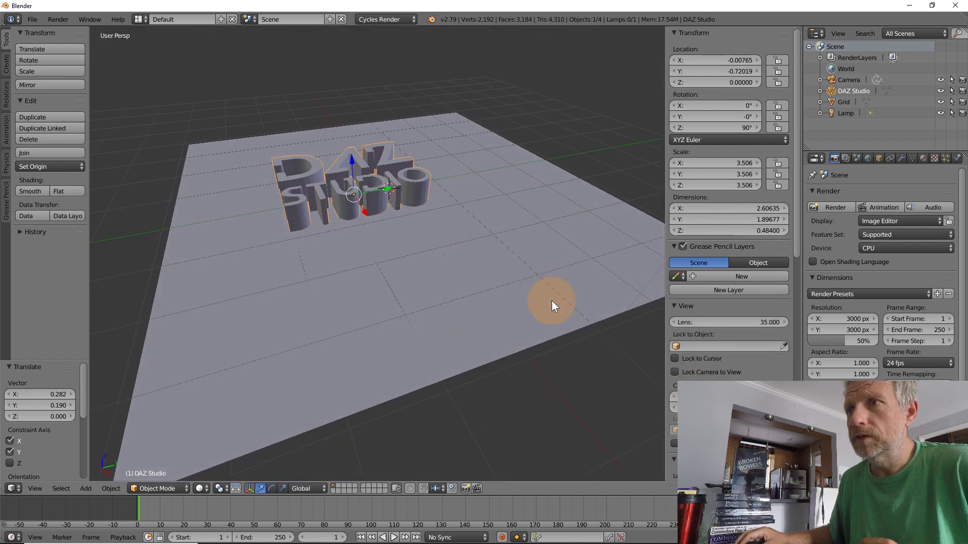
scroll(552, 300, "down", 5)
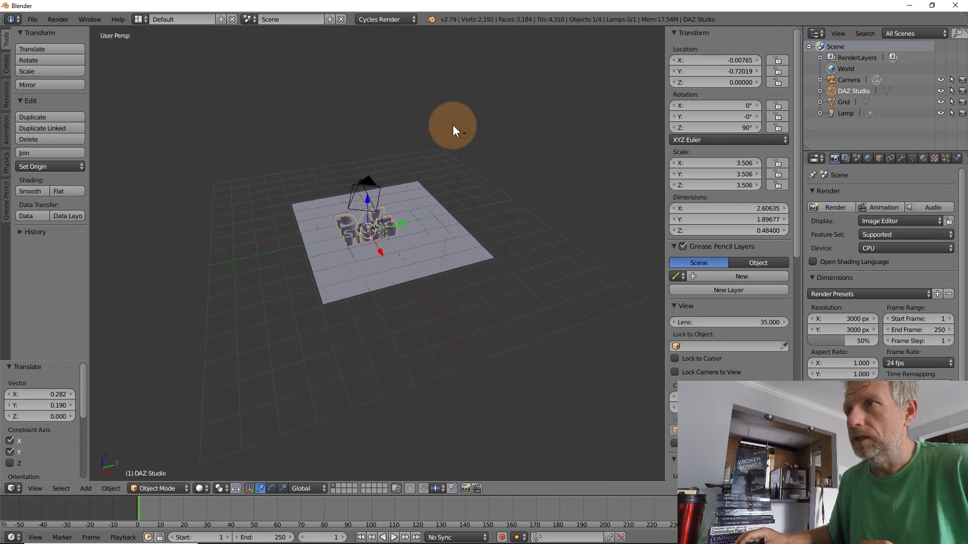
Move the lamp horizontally by about -4.26 in X and -5.24 in Y, keeping its height locked
right_click(463, 131)
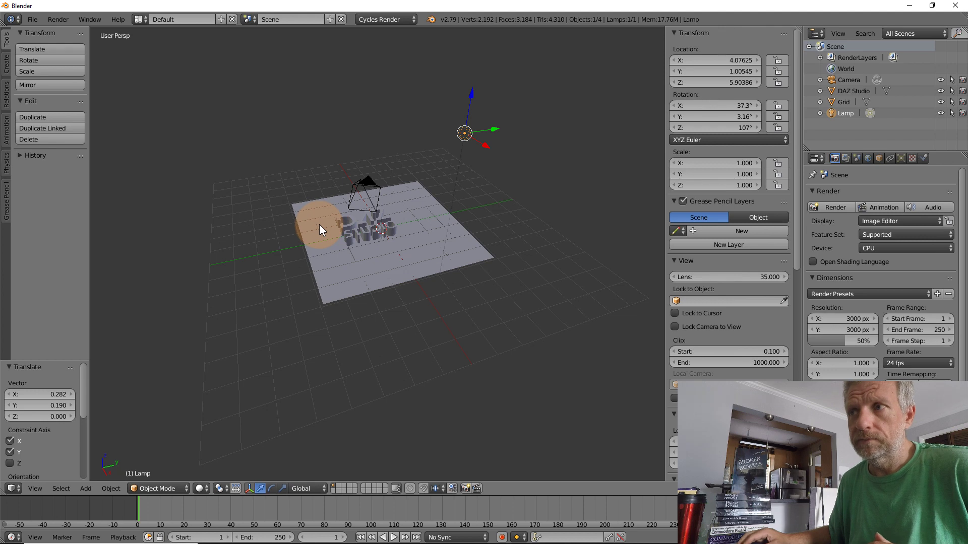
middle_click_drag(319, 226, 298, 249)
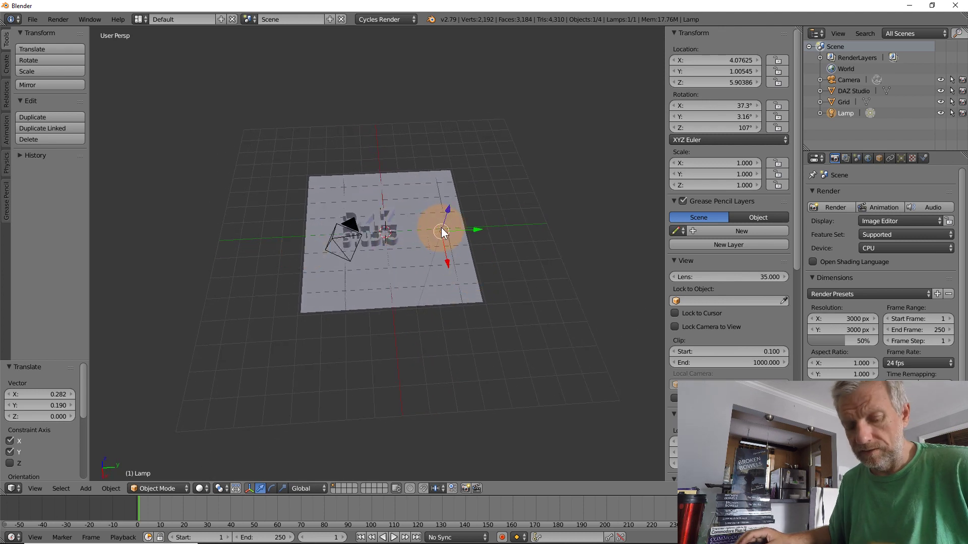
key("g")
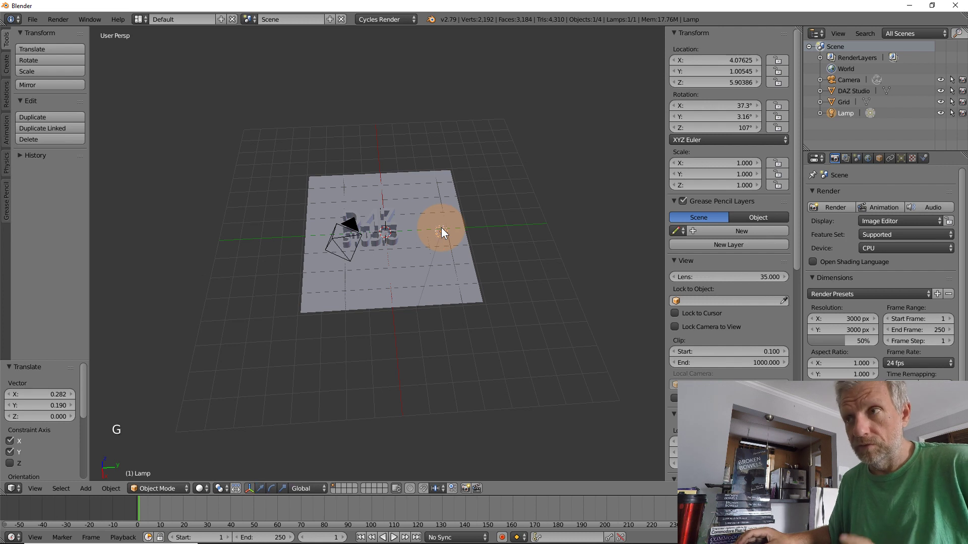
key("shift+z")
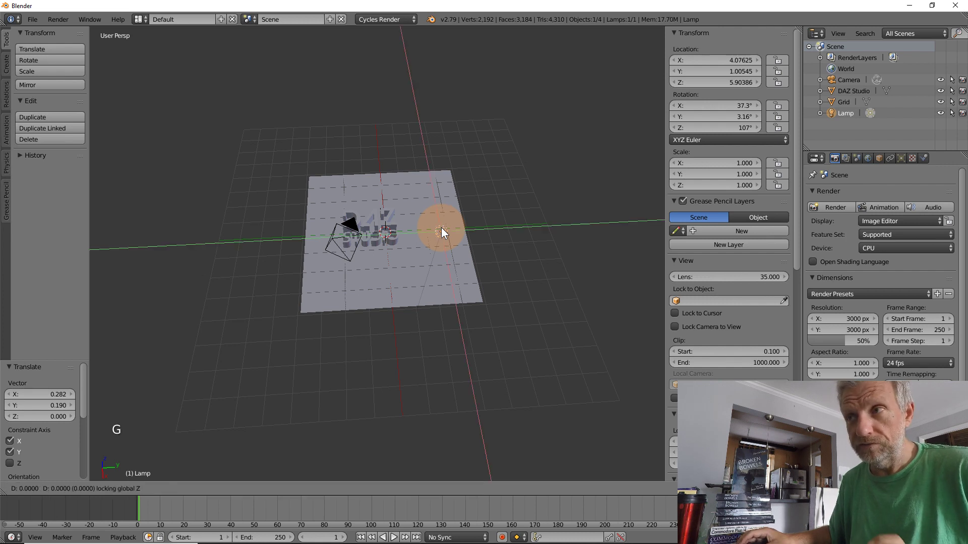
left_click(259, 128)
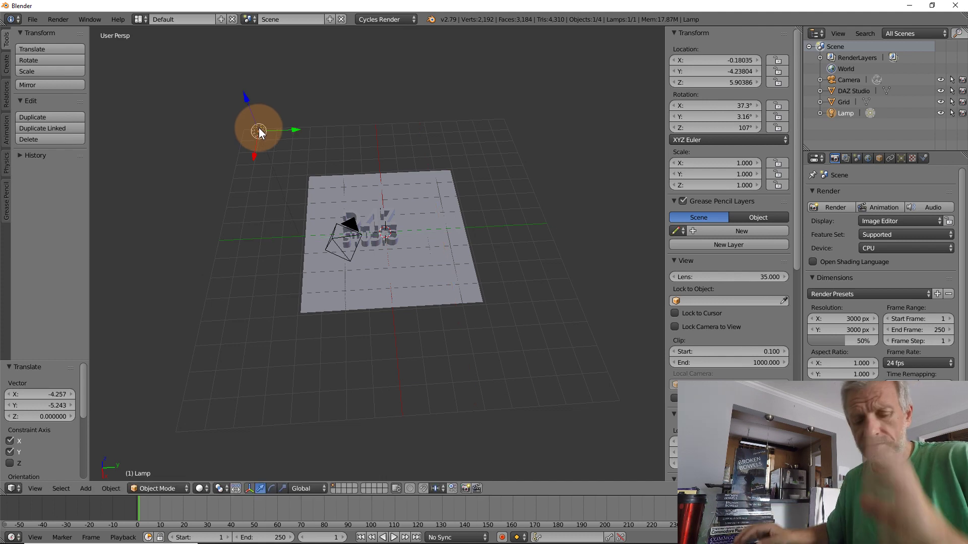
Lower the lamp along the global Z axis to a height of about 2.70
middle_click_drag(285, 198, 289, 162)
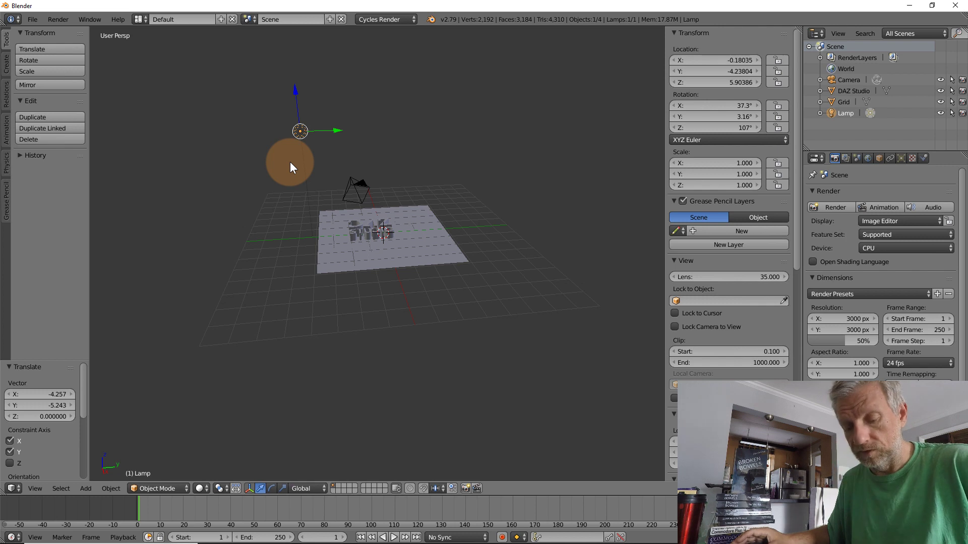
key("g")
key("z")
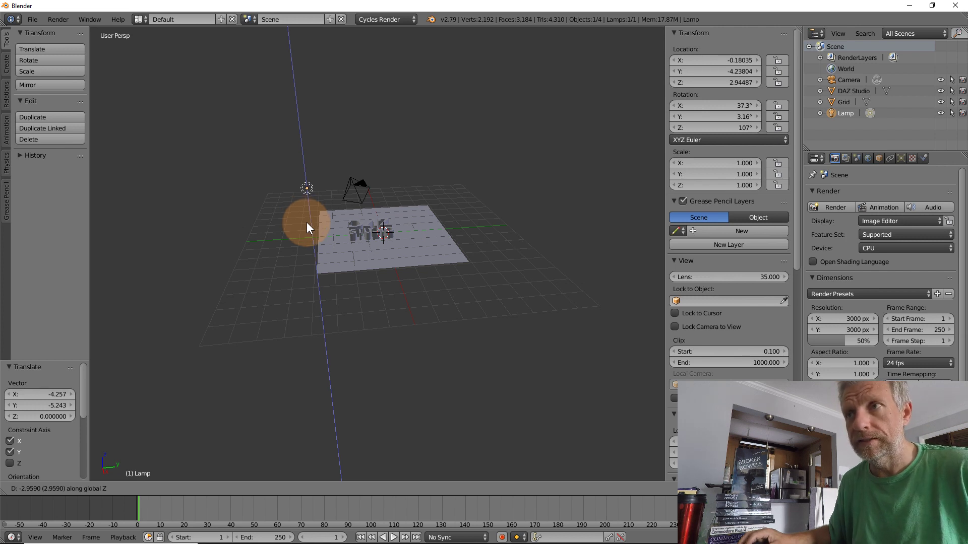
left_click(309, 224)
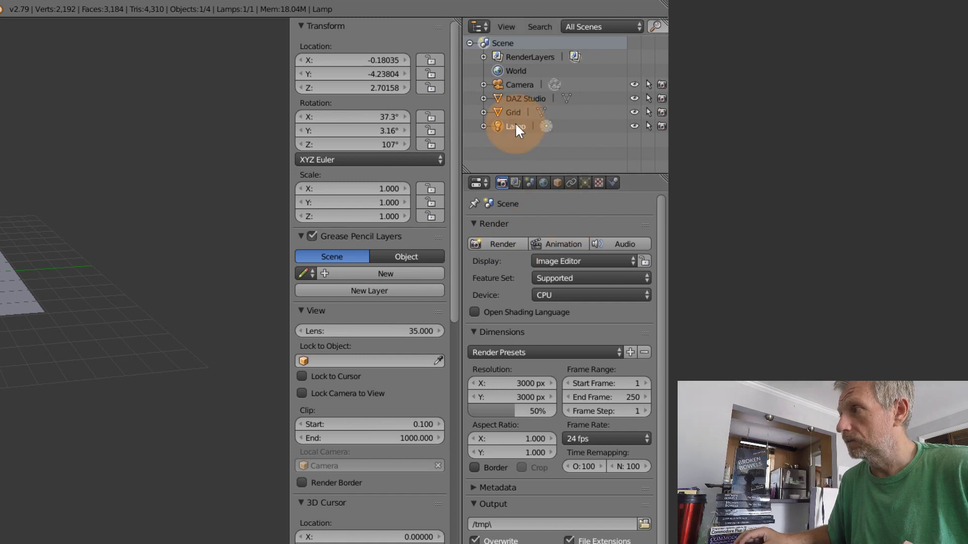
Change the lamp's type to Area in its light settings
left_click(585, 183)
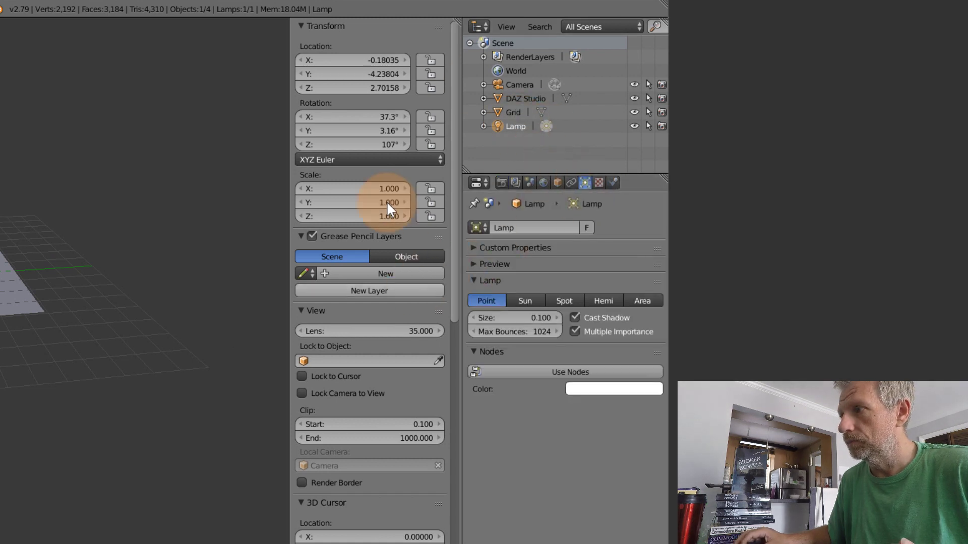
key("n")
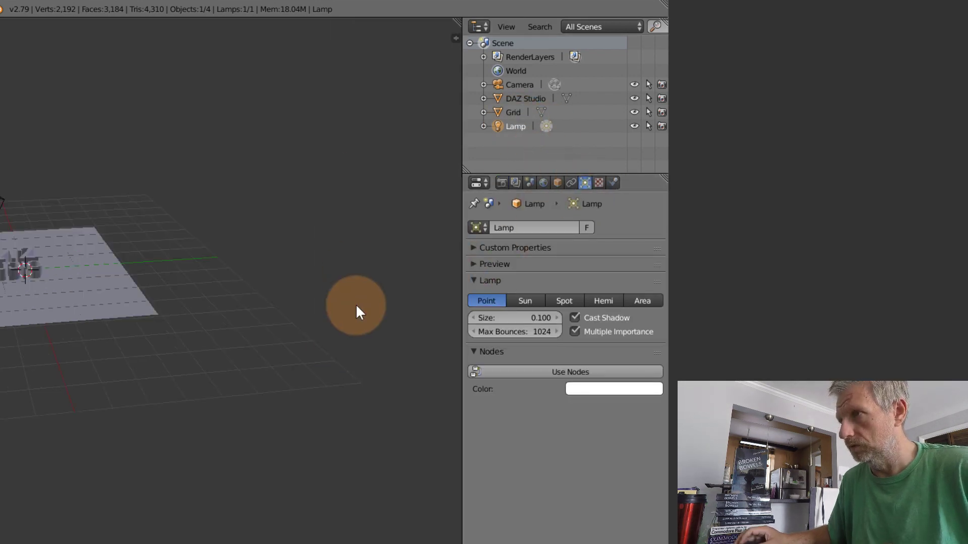
scroll(194, 318, "up", 4)
middle_click_drag(185, 305, 199, 374)
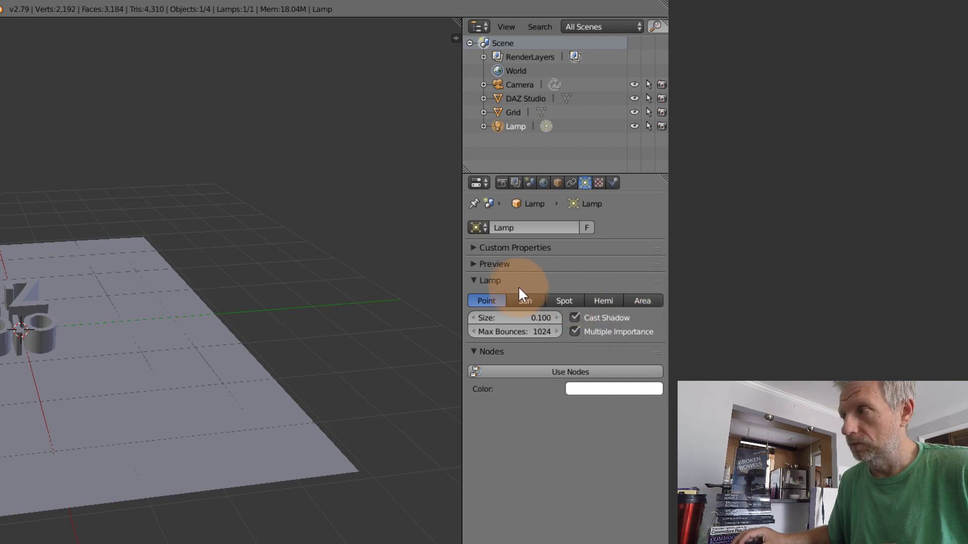
left_click(642, 301)
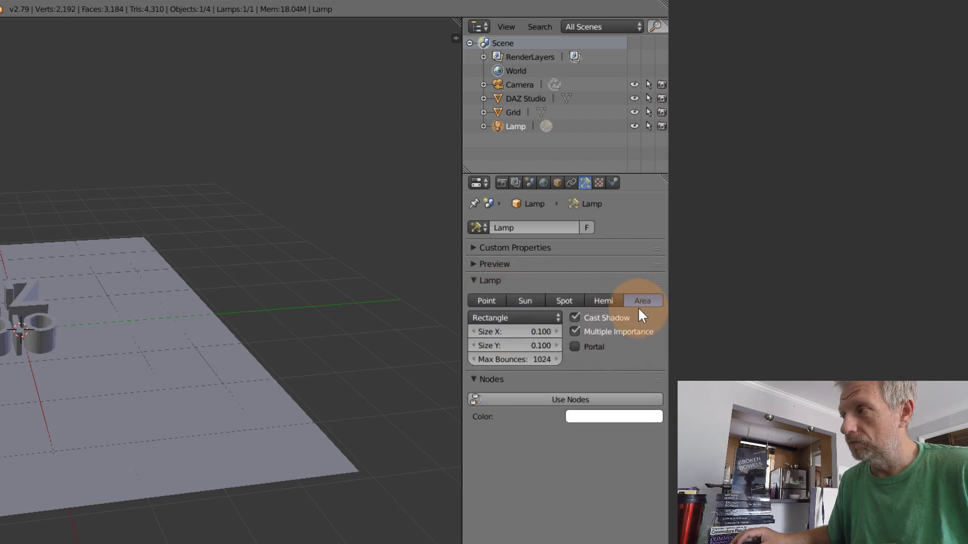
Set the rectangular area lamp's Size X and Size Y to 10
left_click(537, 331)
type("10")
key("Tab")
type("10")
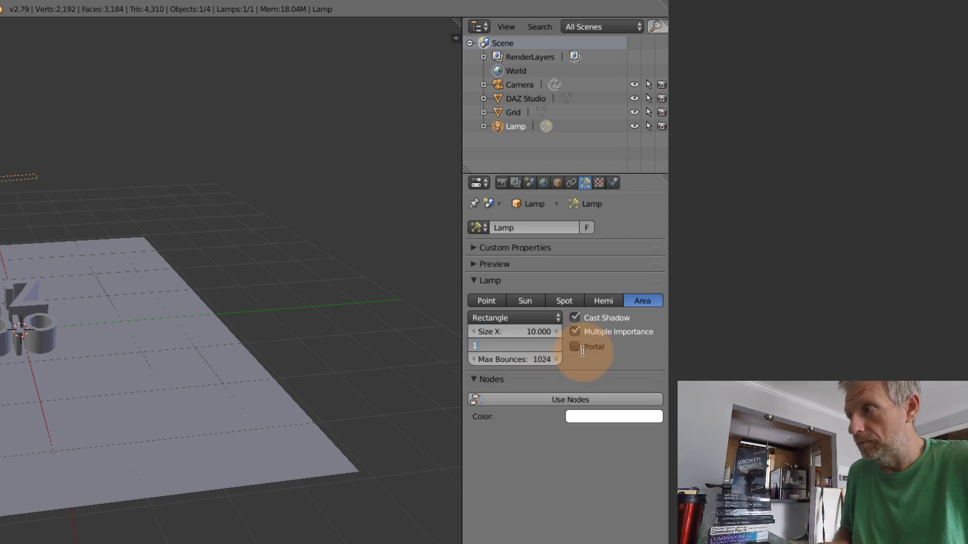
key("Tab")
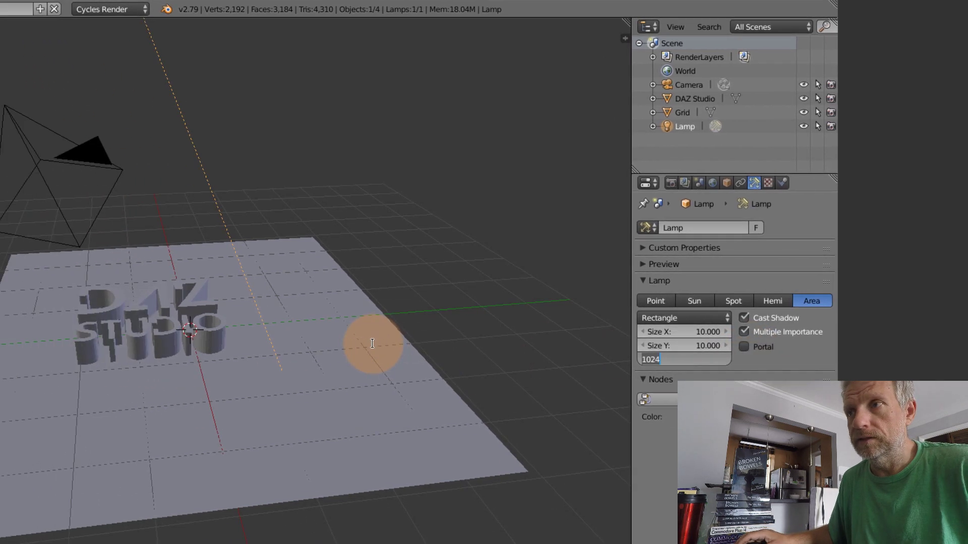
Rotate the area lamp around the global Z axis in two passes so it turns toward the logo
scroll(211, 302, "down", 5)
middle_click_drag(513, 279, 438, 346)
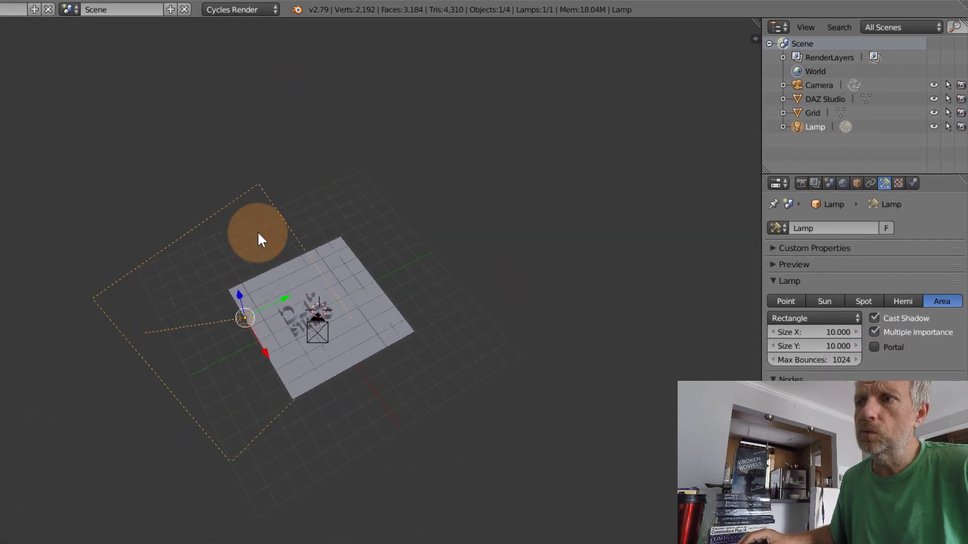
middle_click_drag(297, 392, 253, 396)
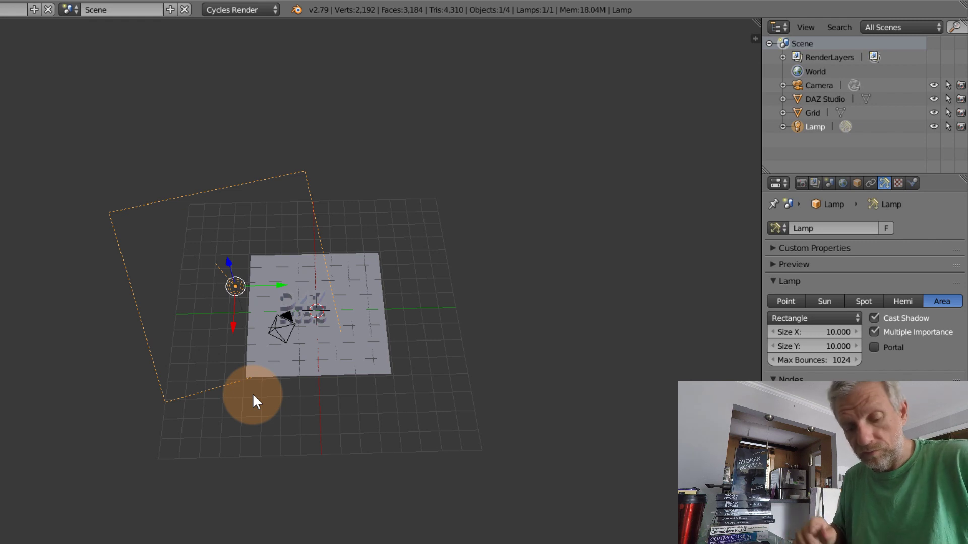
key("r")
key("z")
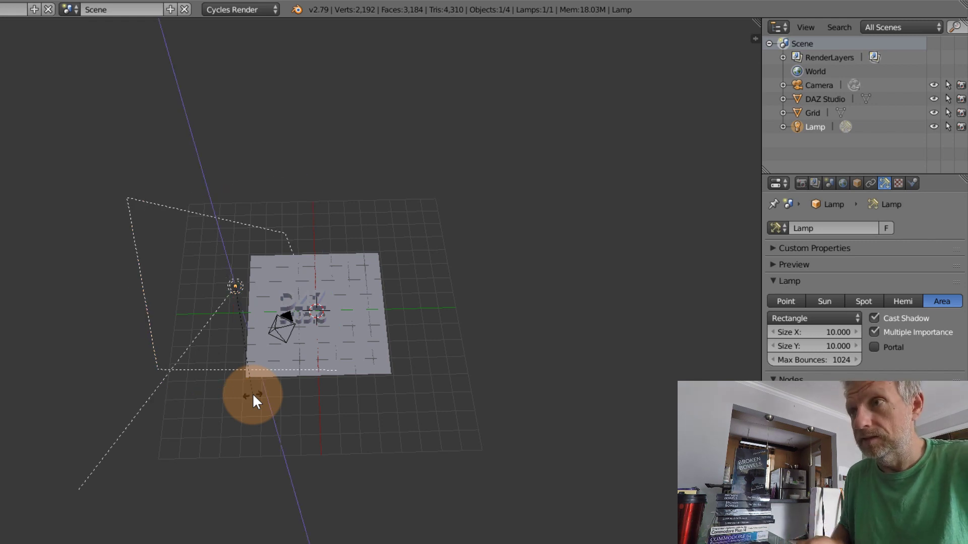
left_click(252, 396)
key("r")
key("z")
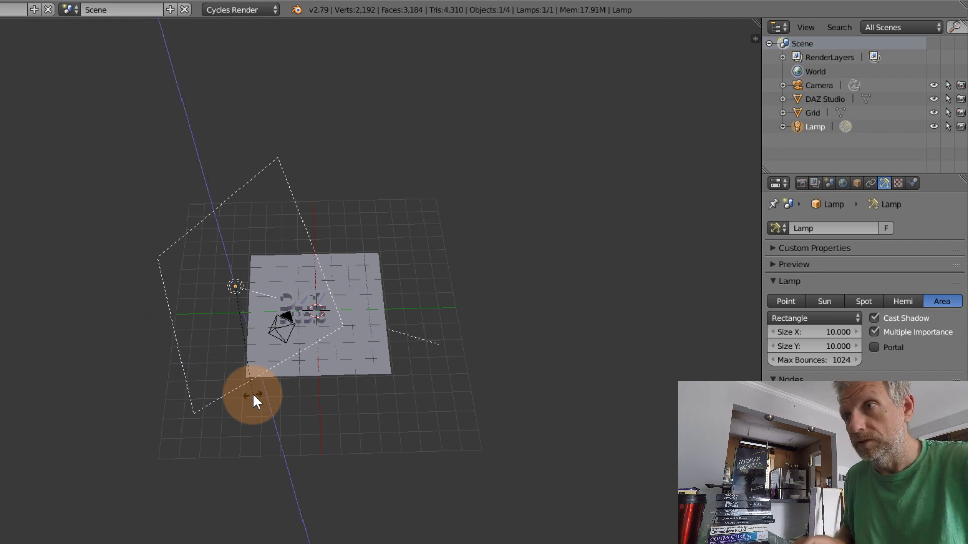
left_click(253, 393)
Tilt the area lamp nearly upright around the global X axis and move it about -2.78 along Y, away from the logo
middle_click_drag(253, 393, 235, 323)
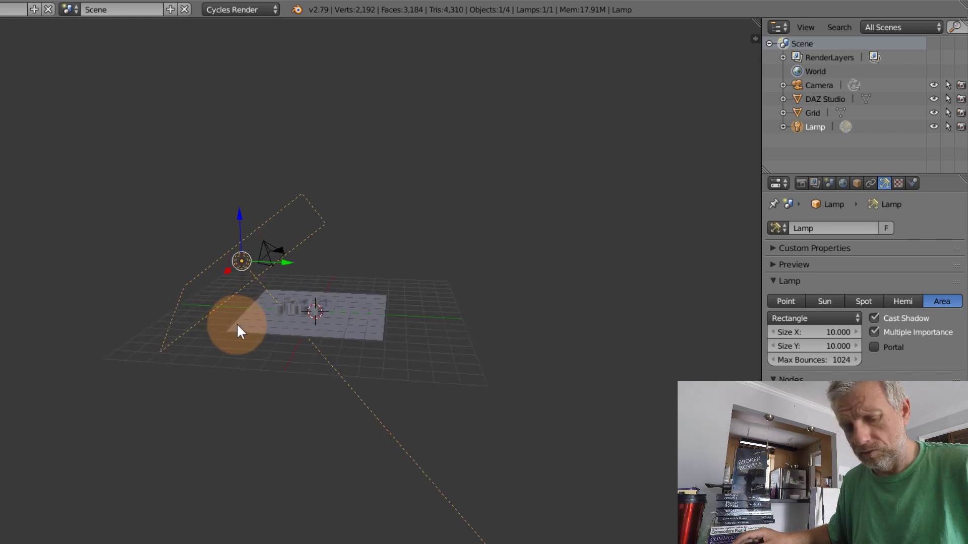
key("r")
key("x")
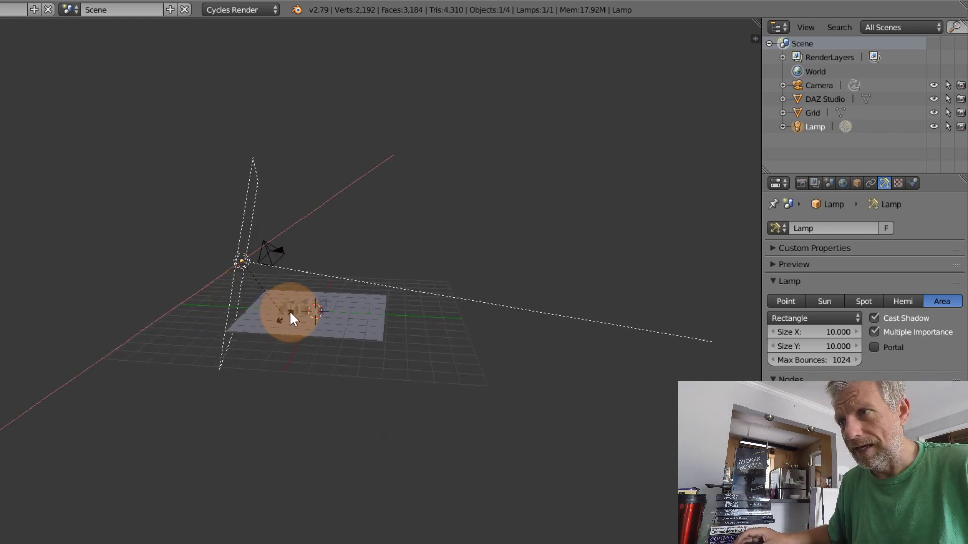
left_click(286, 327)
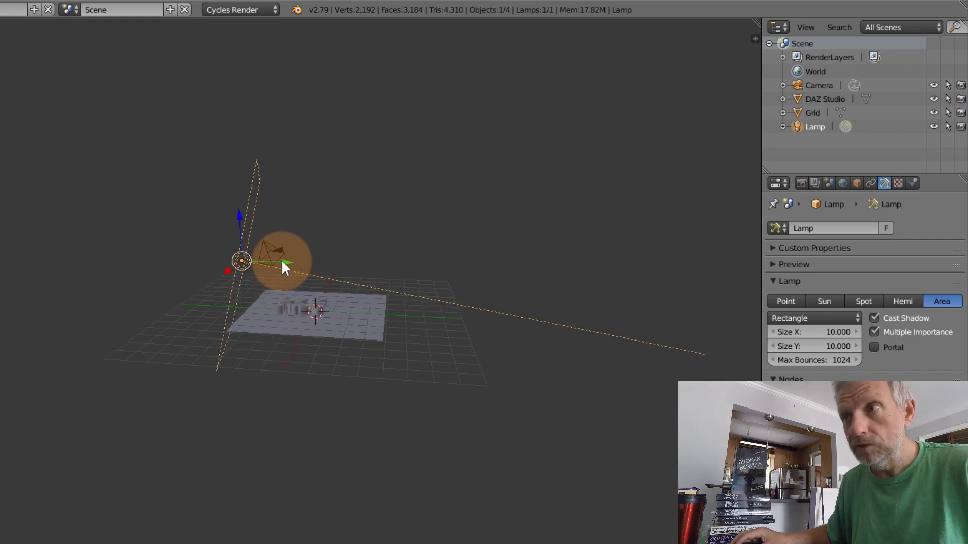
left_click_drag(286, 259, 239, 251)
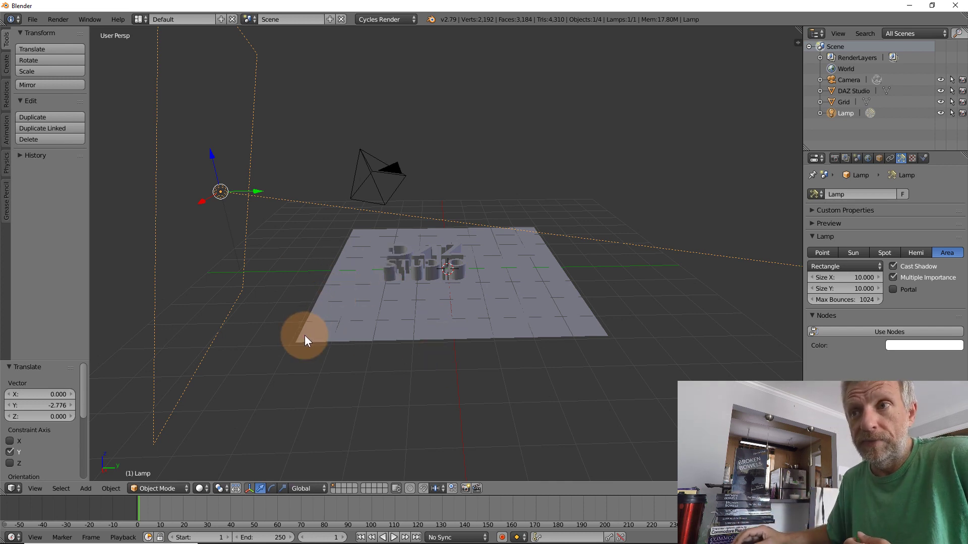
Switch the viewport shading to Rendered to preview the lighting on the logo up close
left_click(203, 488)
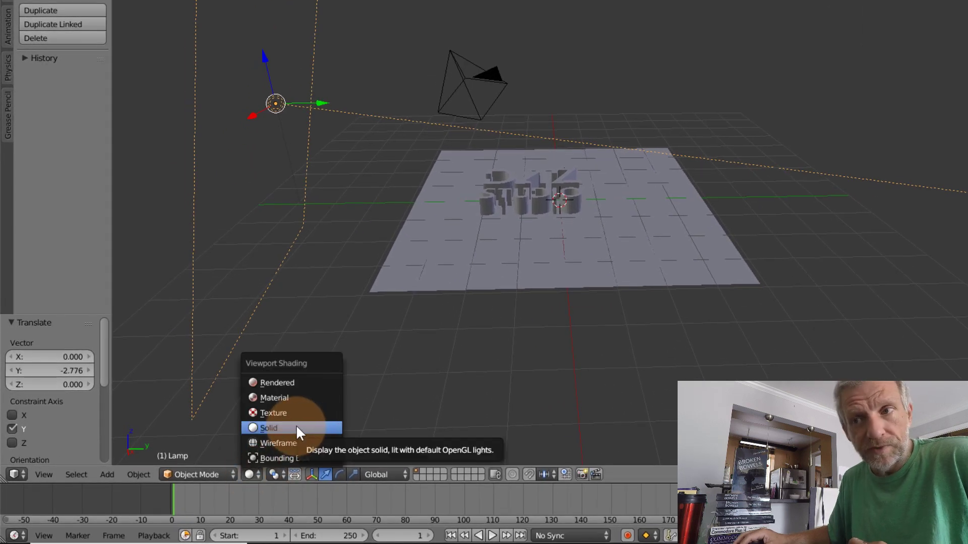
left_click(306, 378)
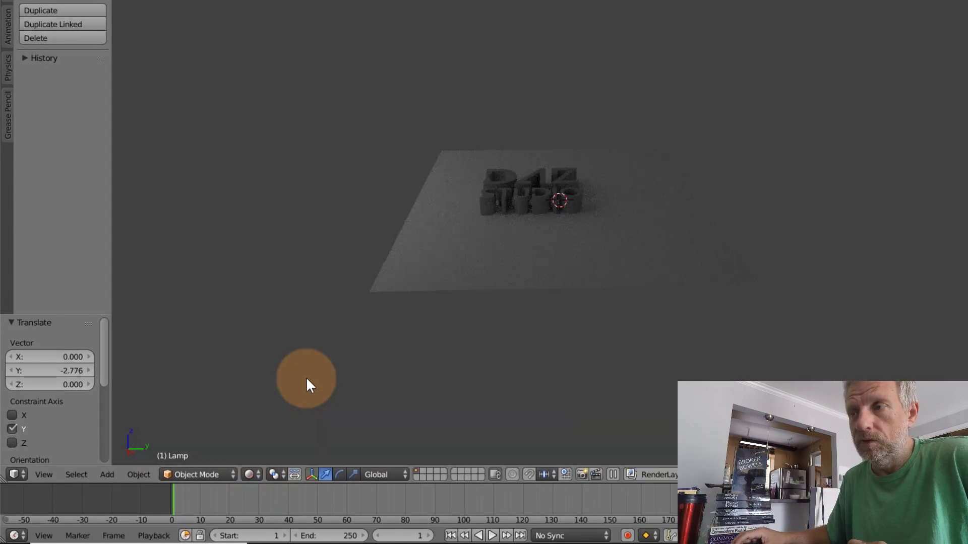
scroll(546, 258, "up", 4)
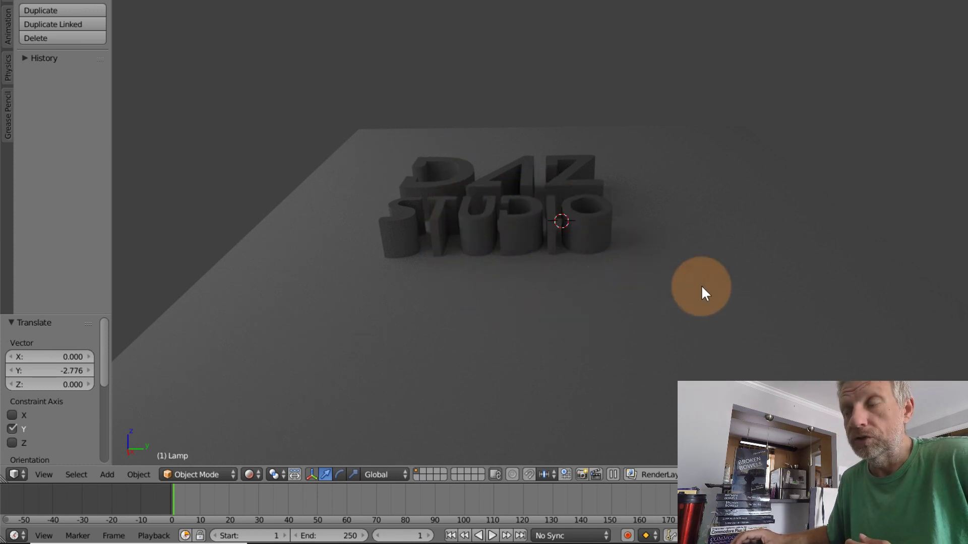
Enable shader nodes for the area lamp and set its Emission strength to 1000
left_click(885, 61)
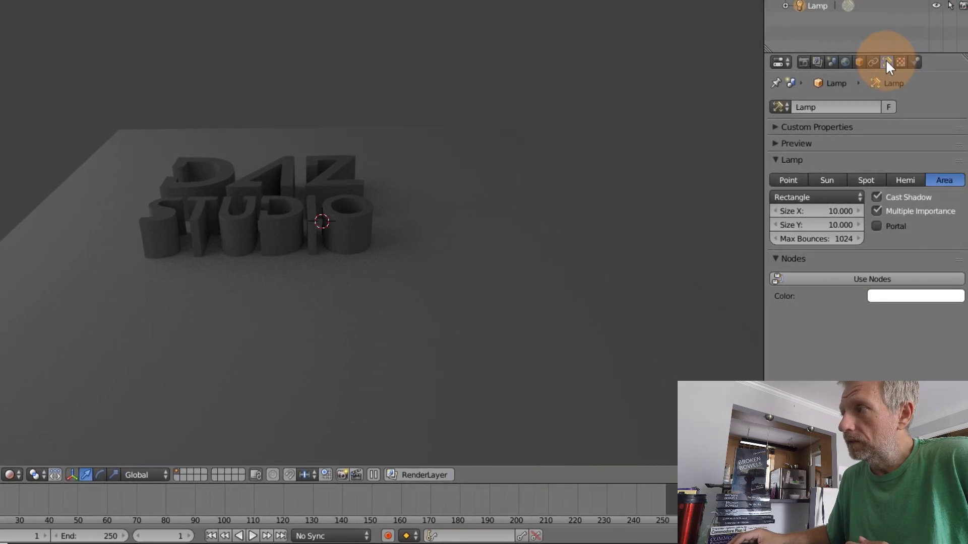
left_click(837, 277)
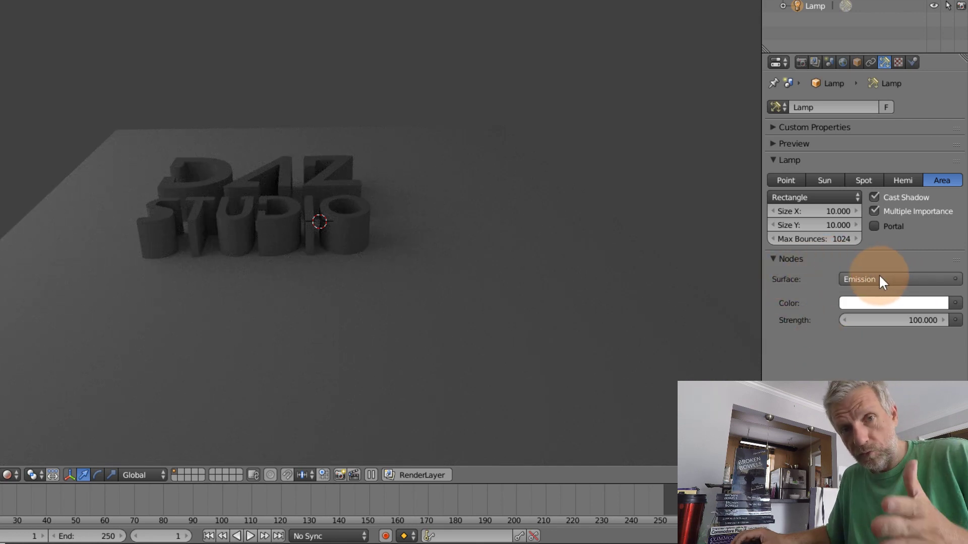
left_click(890, 319)
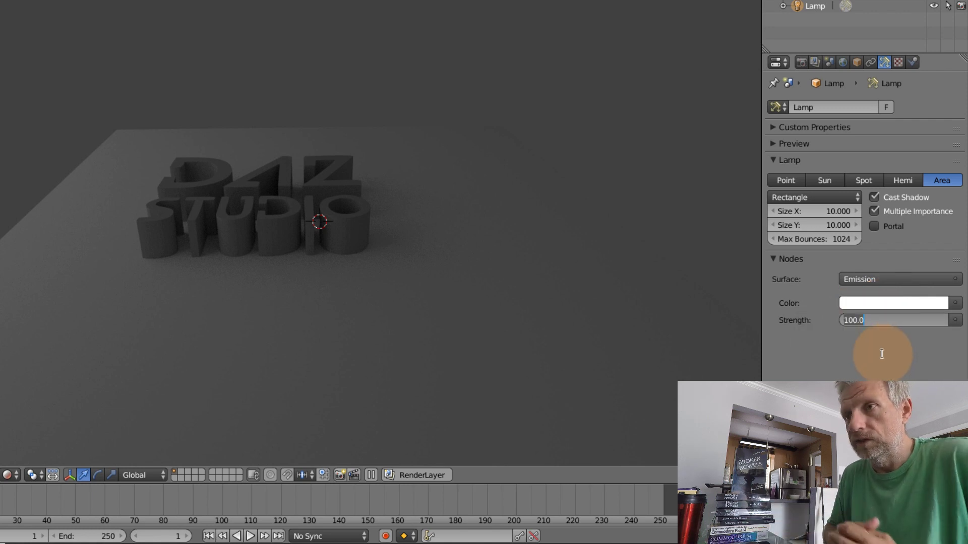
type("1000")
key("Return")
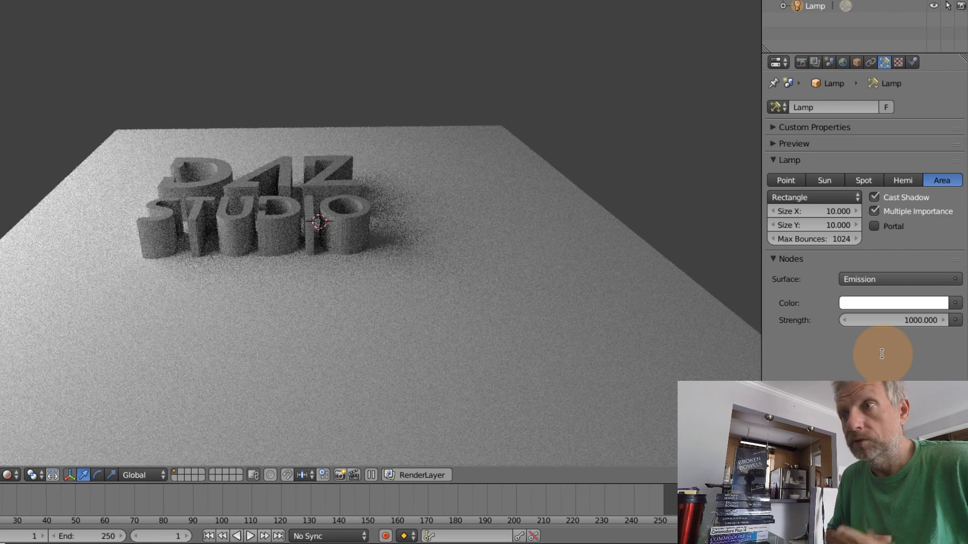
Raise the area lamp's Emission strength to 1500 and inspect the logo's shadows up close
left_click(899, 319)
type("1500")
key("Return")
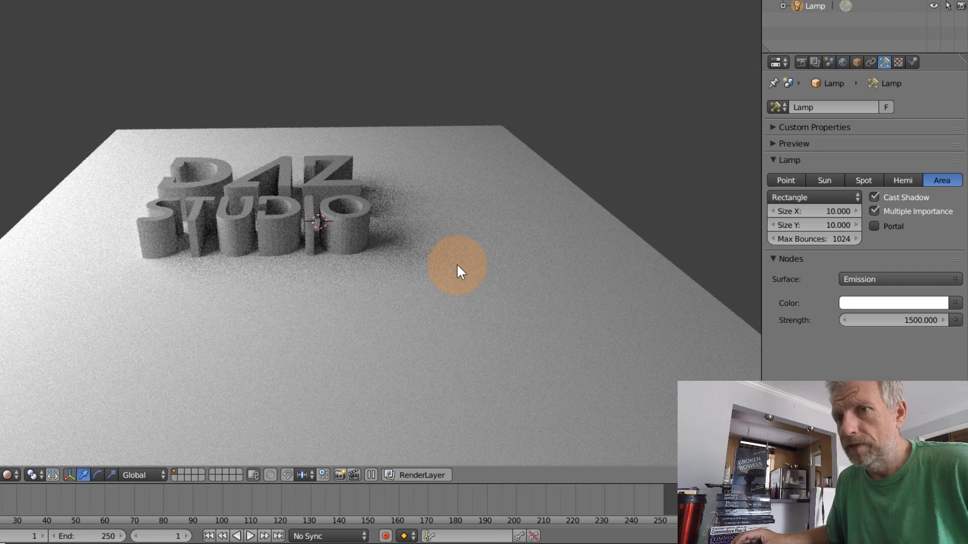
scroll(385, 267, "up", 4)
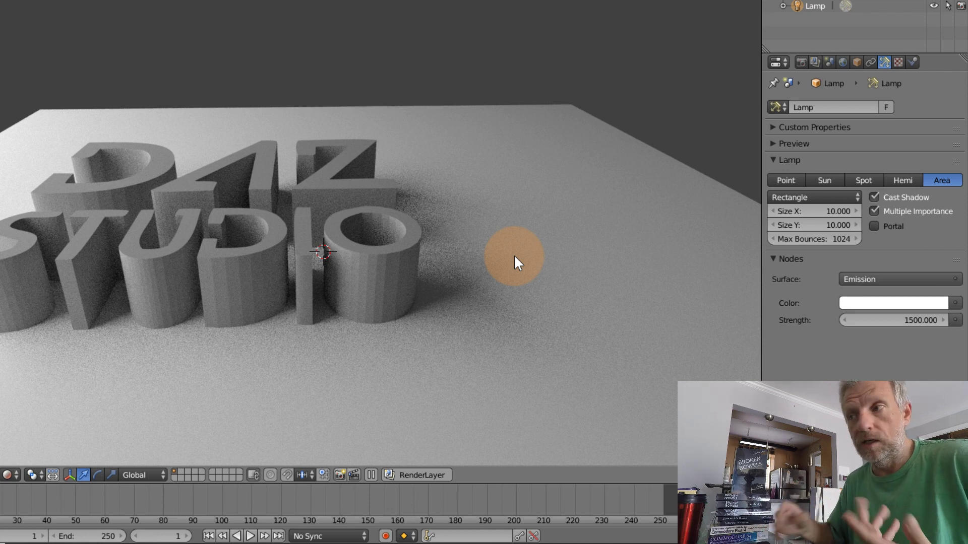
Set the rectangular area lamp's Size X and Size Y to 5 for sharper shadows
left_click(845, 211)
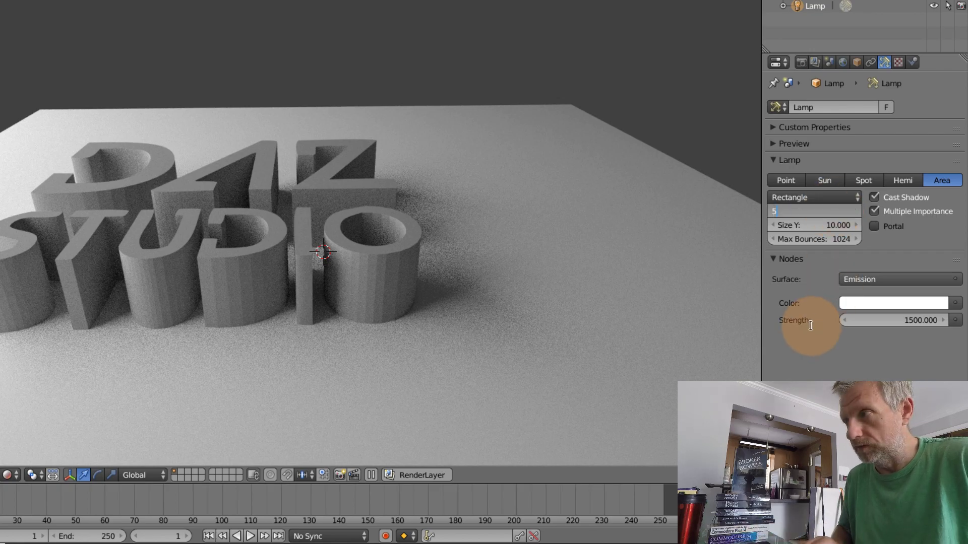
type("5")
key("Tab")
type("5")
key("Tab")
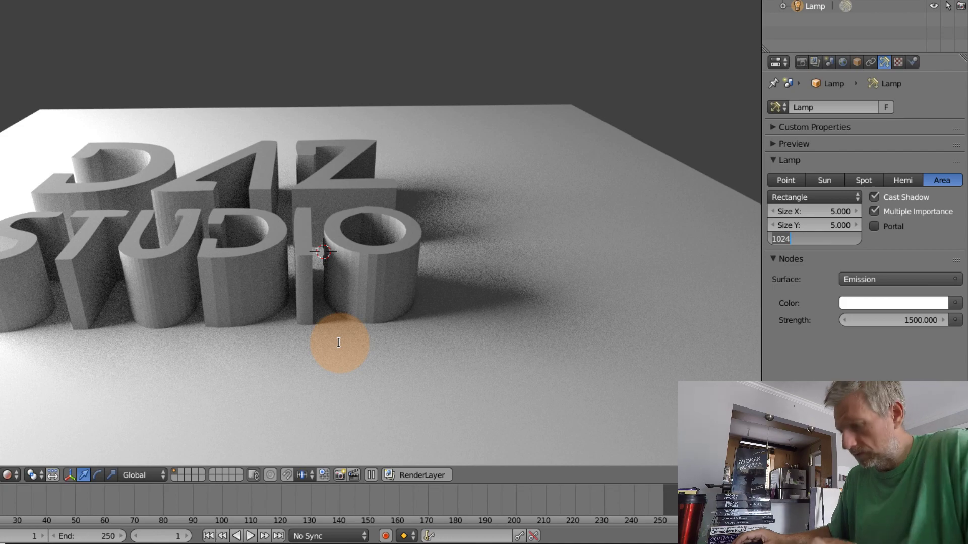
key("Return")
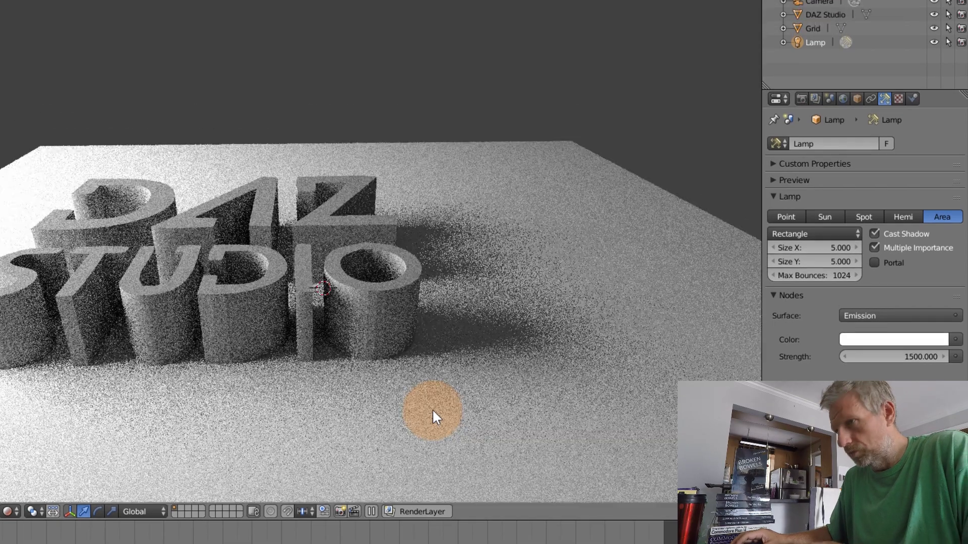
Check the rendered logo and its shadows through the camera and from a low, close angle
key("KP_0")
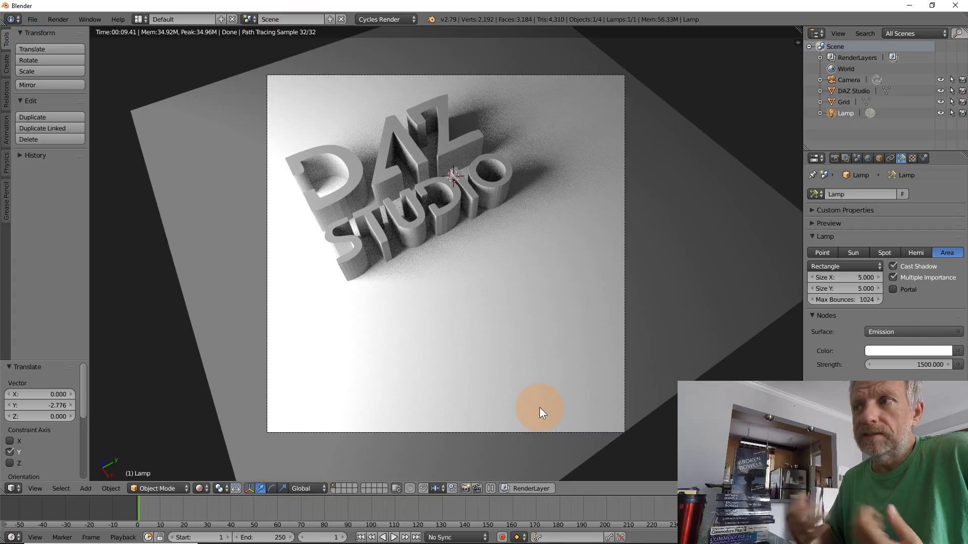
middle_click_drag(532, 398, 224, 292)
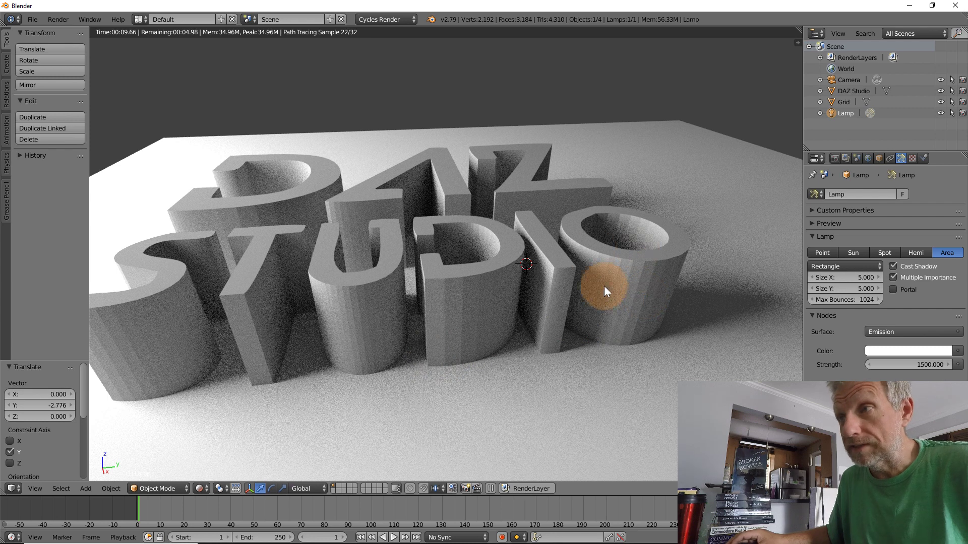
Try smooth shading on the DAZ Studio mesh and return it to flat shading
left_click(850, 90)
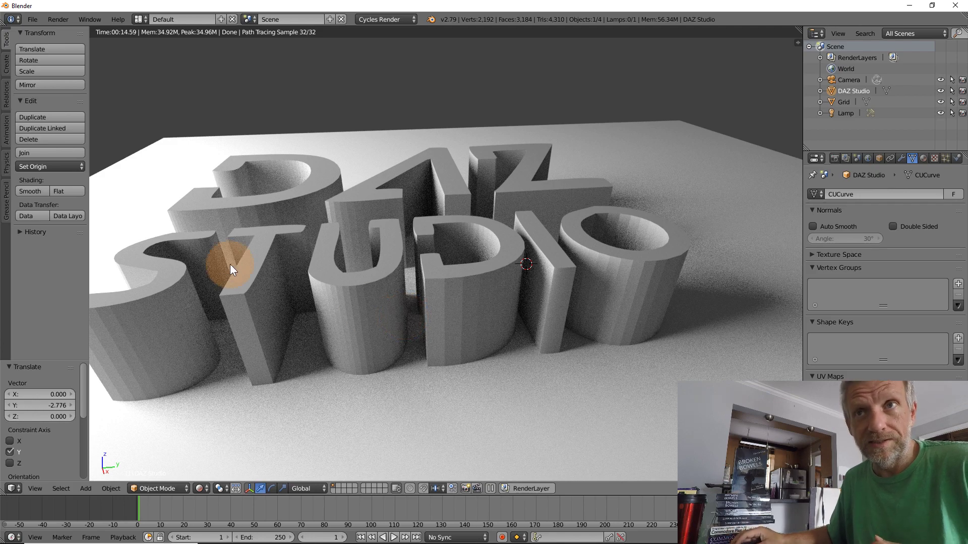
left_click(34, 190)
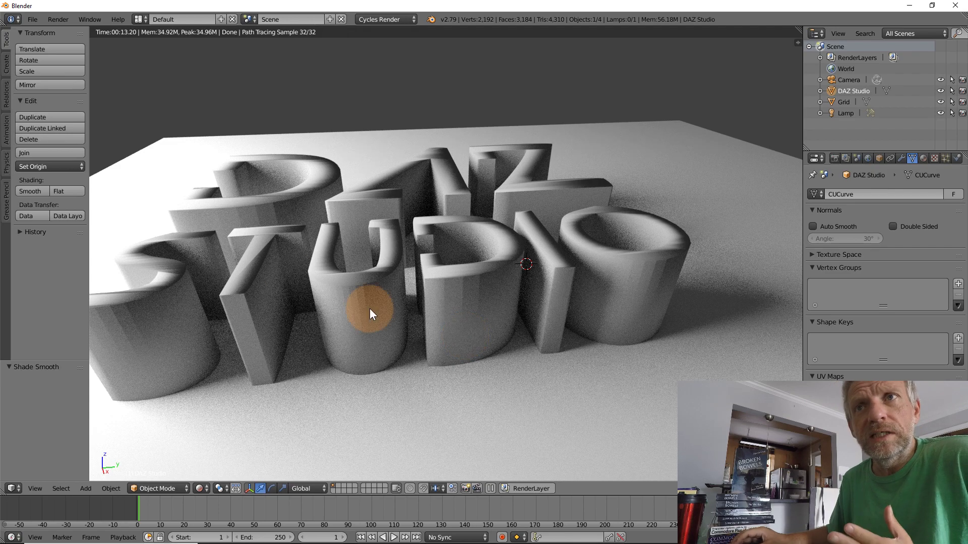
left_click(60, 190)
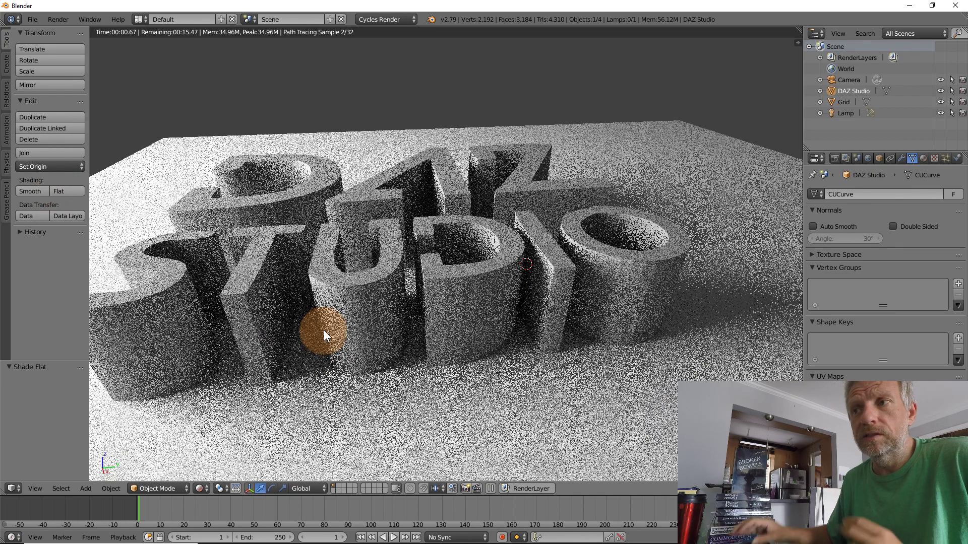